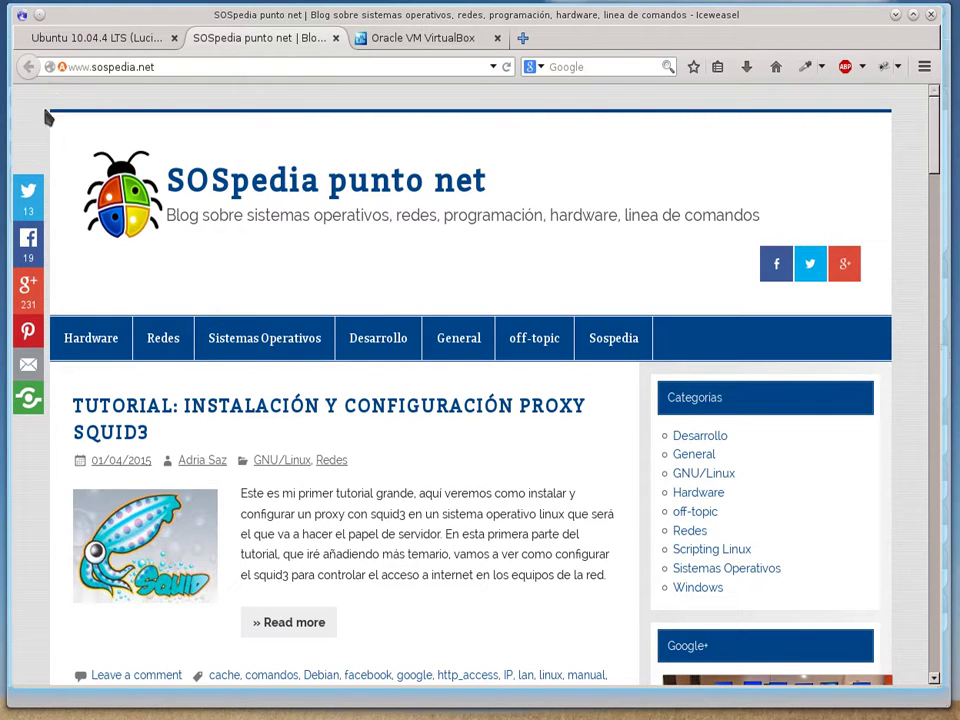
# Look over the Ubuntu 10.04.4 releases page, then return to the SOSpedia blog tab.
pyautogui.click(62, 44)
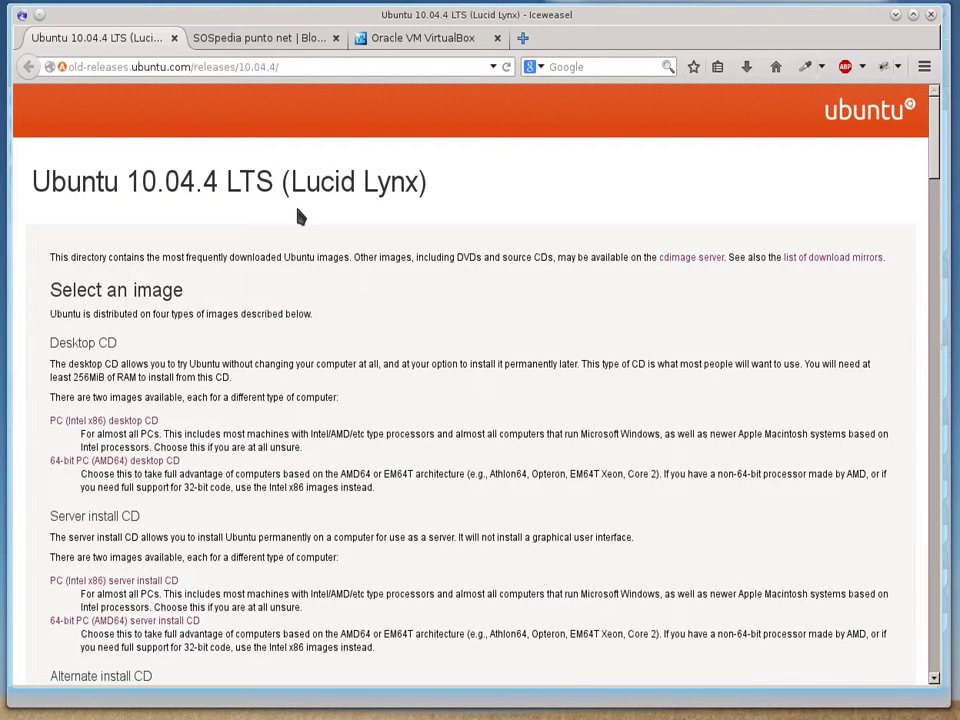
pyautogui.scroll(-4, 298, 214)
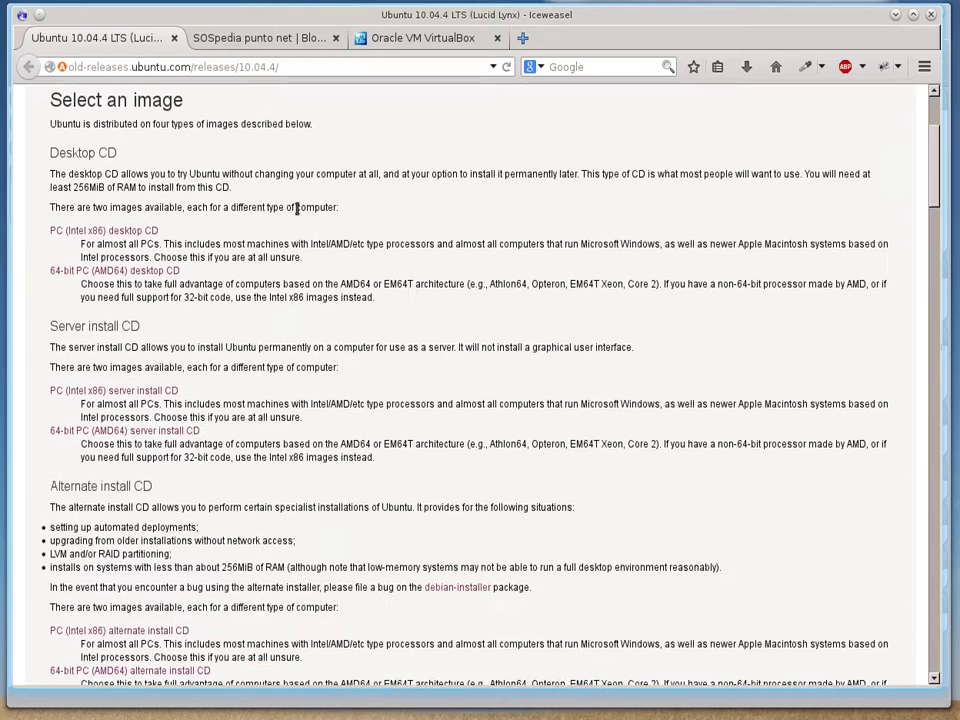
pyautogui.scroll(2, 298, 208)
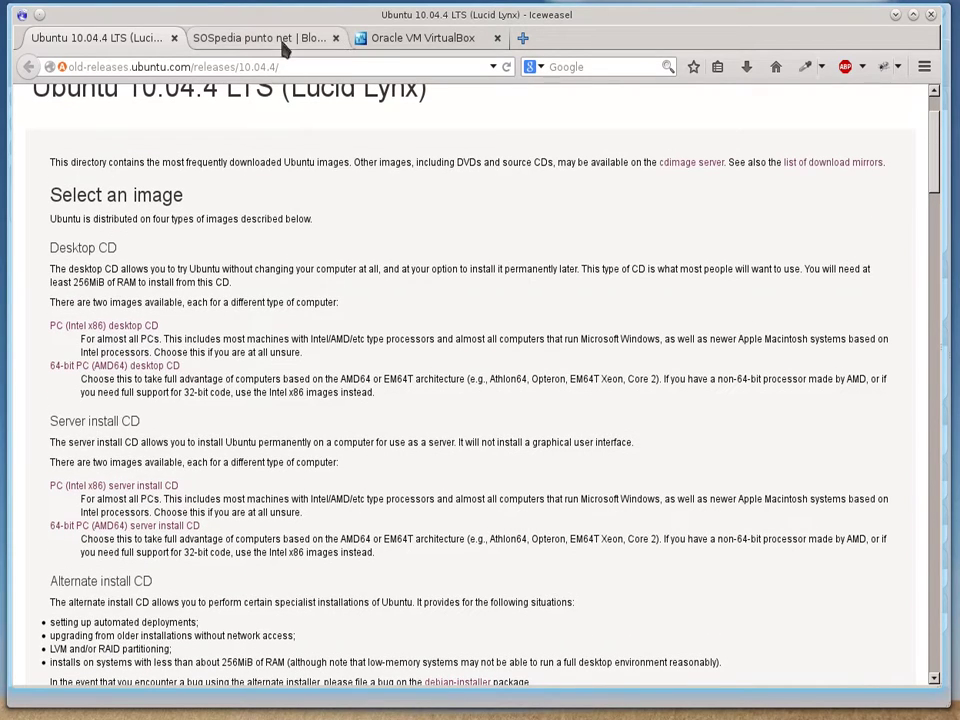
pyautogui.click(282, 44)
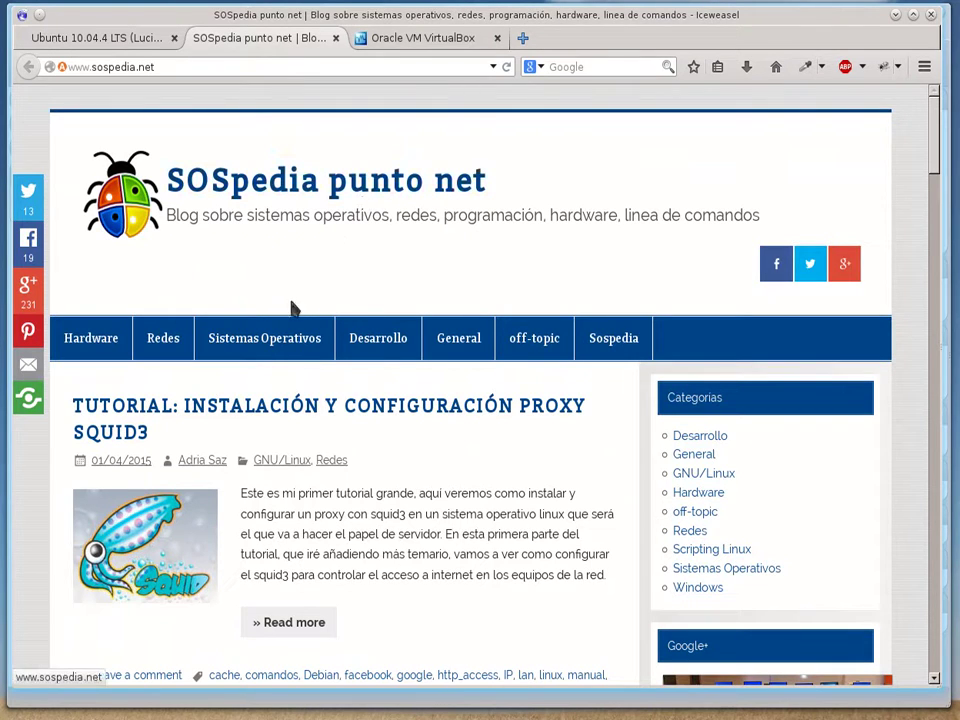
# Open the blog's Sistemas Operativos > GNU/Linux > Scripting Linux category, then show the VirtualBox tab.
pyautogui.moveTo(290, 338)
pyautogui.moveTo(280, 379)
pyautogui.click(452, 387)
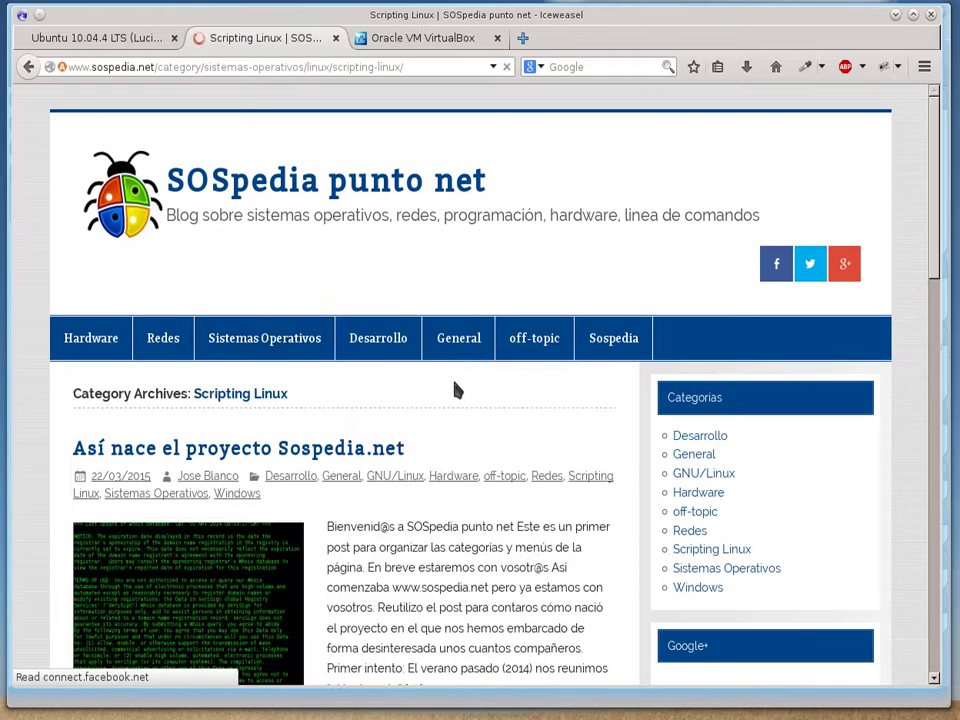
pyautogui.scroll(-2, 454, 389)
pyautogui.scroll(-2, 454, 389)
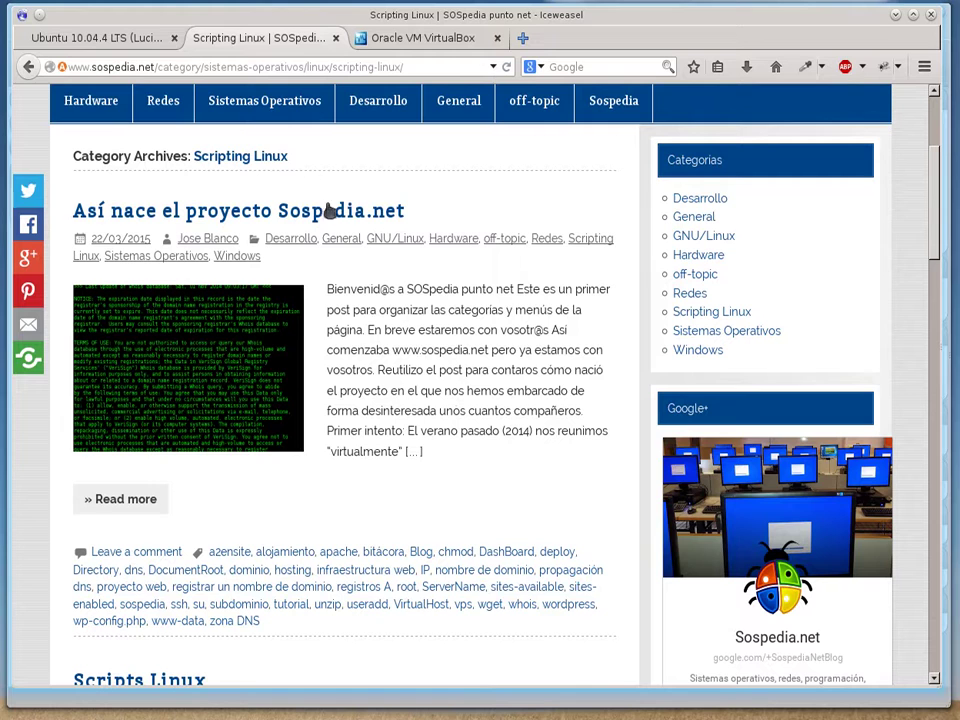
pyautogui.click(440, 38)
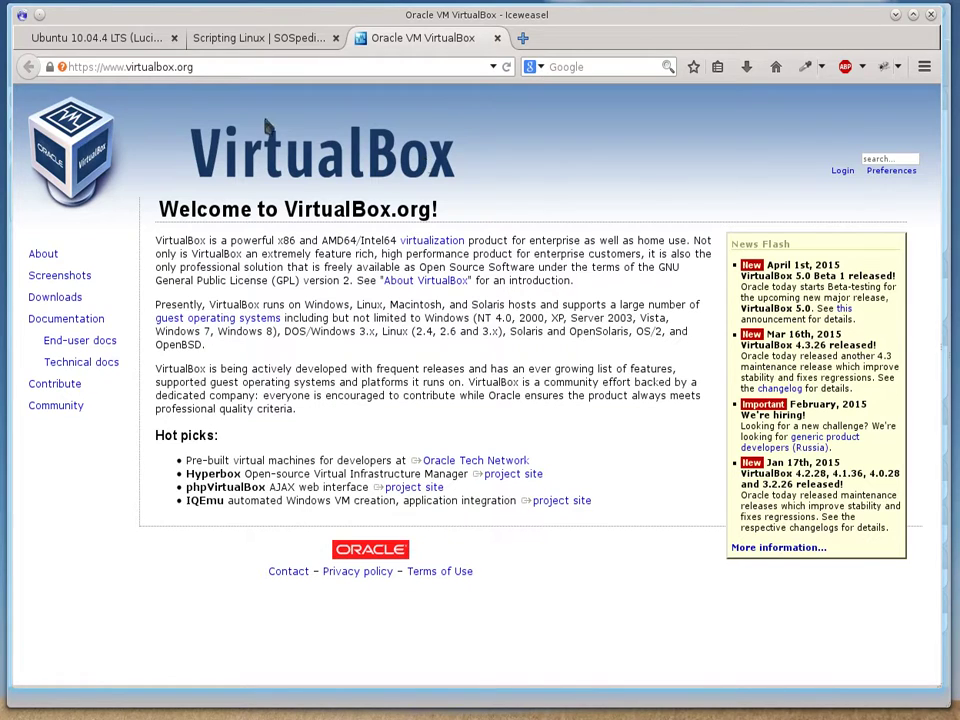
pyautogui.click(128, 38)
pyautogui.click(131, 66)
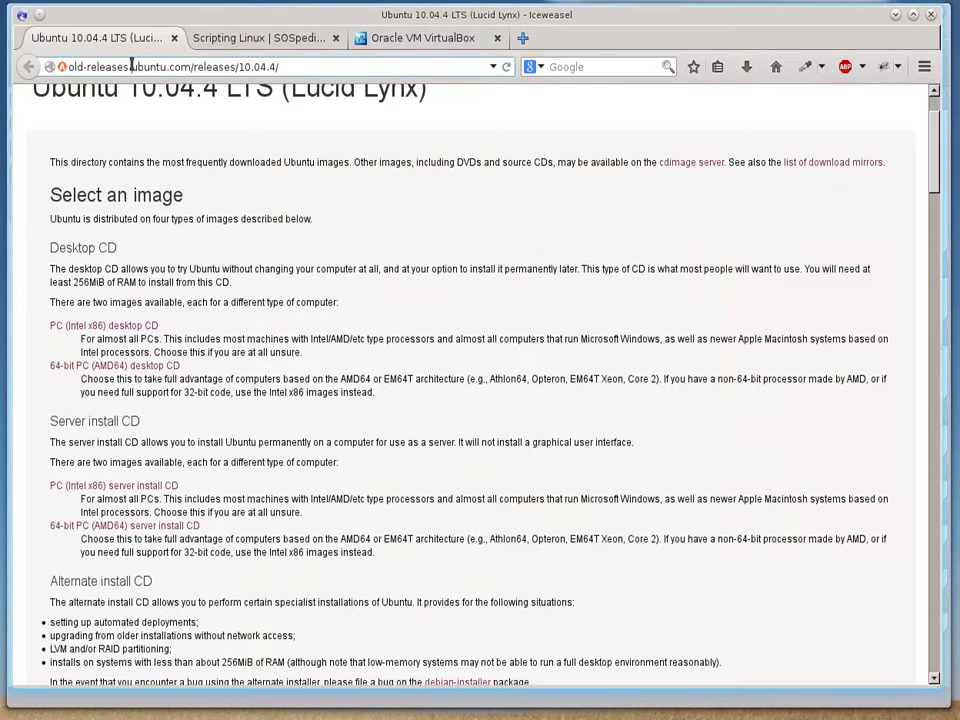
pyautogui.click(307, 68)
pyautogui.moveTo(268, 67); pyautogui.dragTo(282, 68)
pyautogui.scroll(-2, 334, 224)
pyautogui.scroll(-2, 334, 224)
pyautogui.scroll(-9, 334, 224)
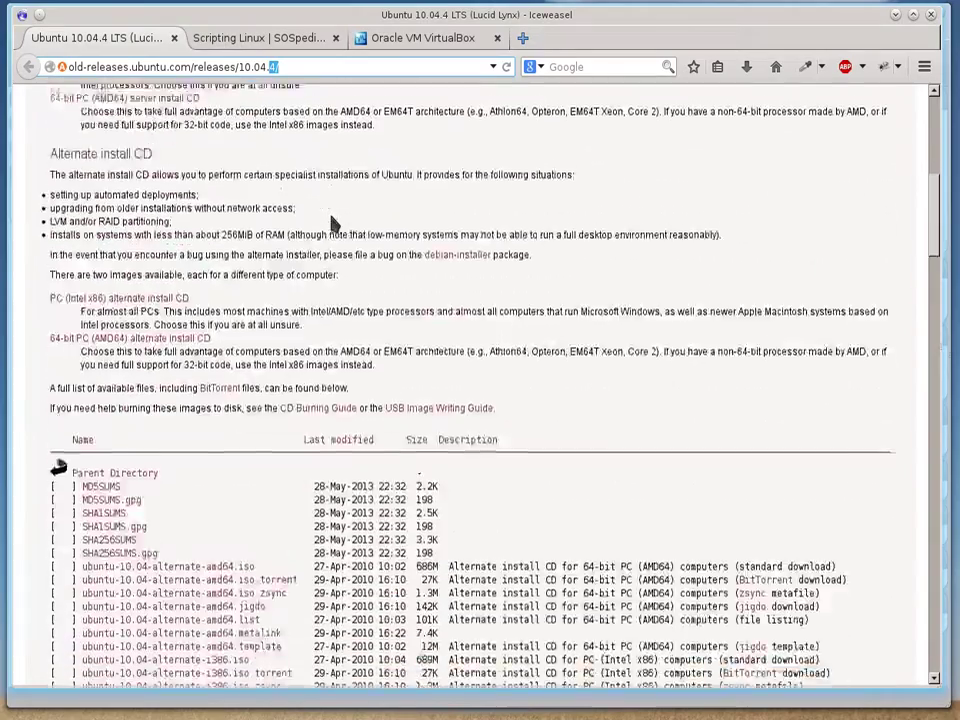
pyautogui.scroll(-13, 330, 216)
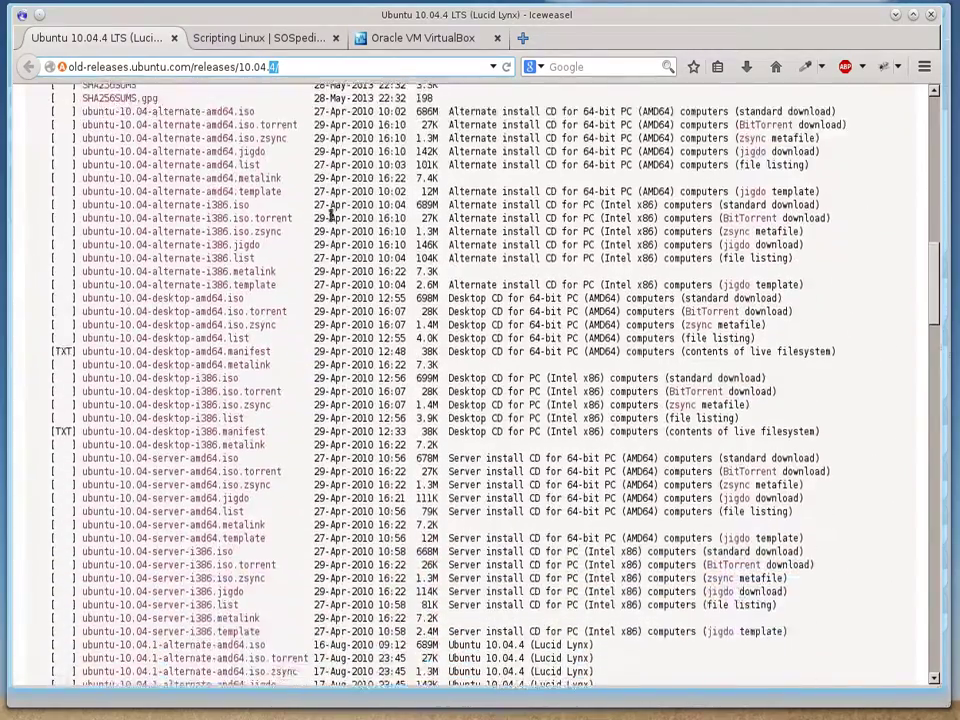
pyautogui.scroll(-12, 330, 216)
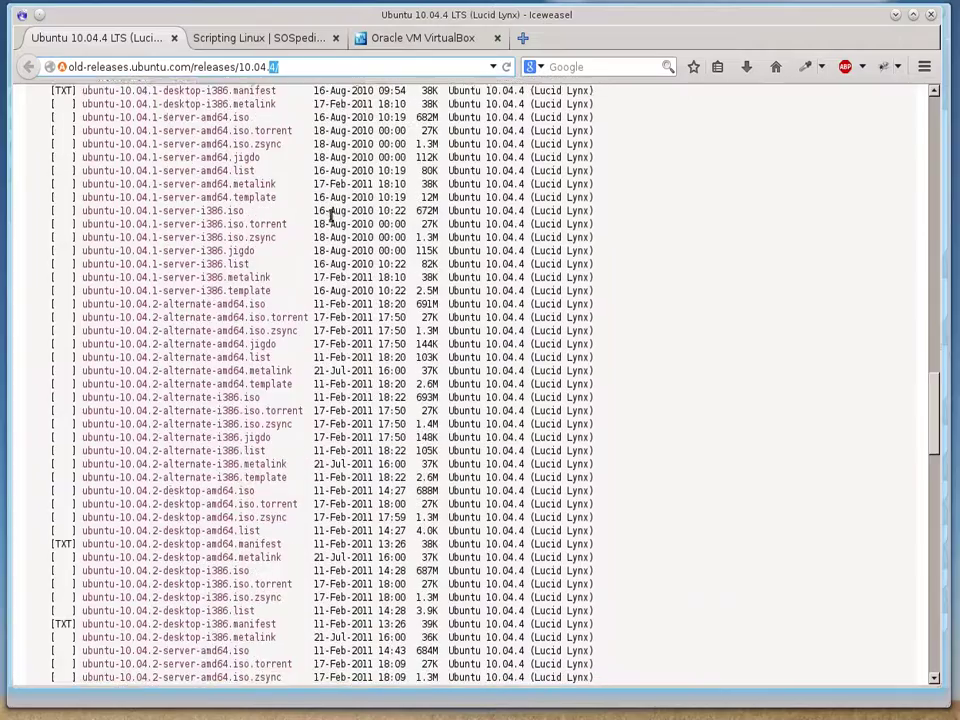
pyautogui.scroll(-12, 330, 215)
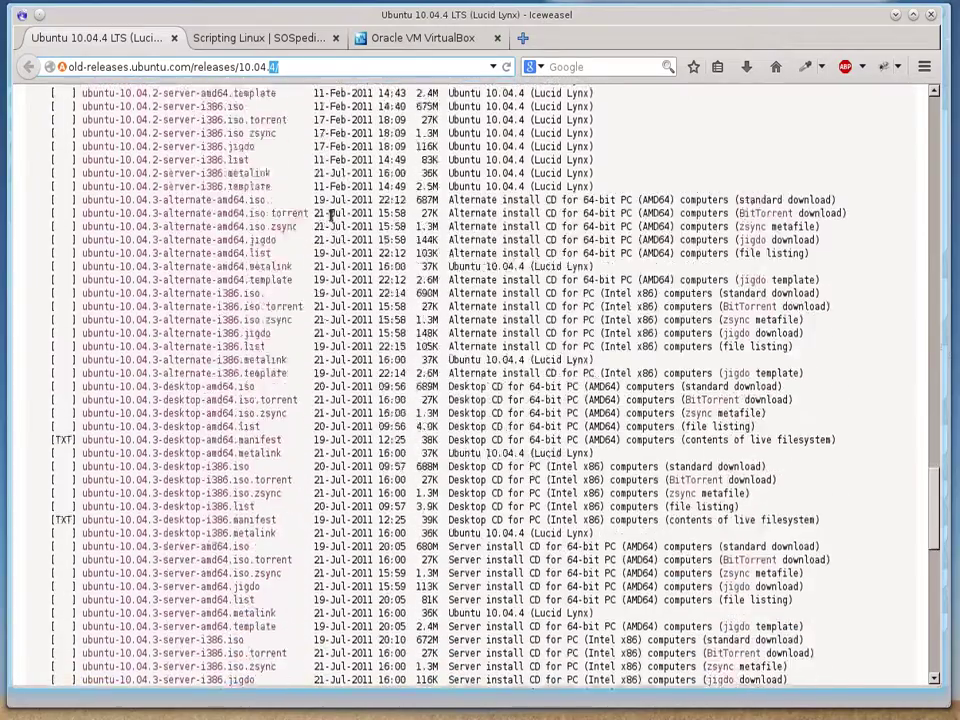
pyautogui.scroll(-3, 335, 222)
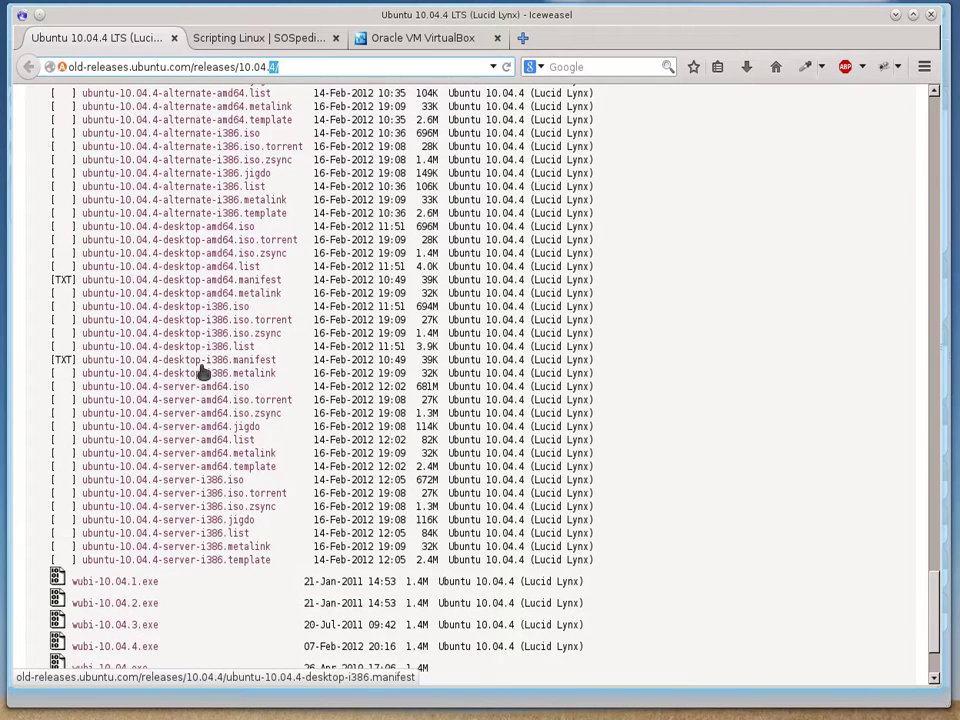
pyautogui.scroll(1, 201, 372)
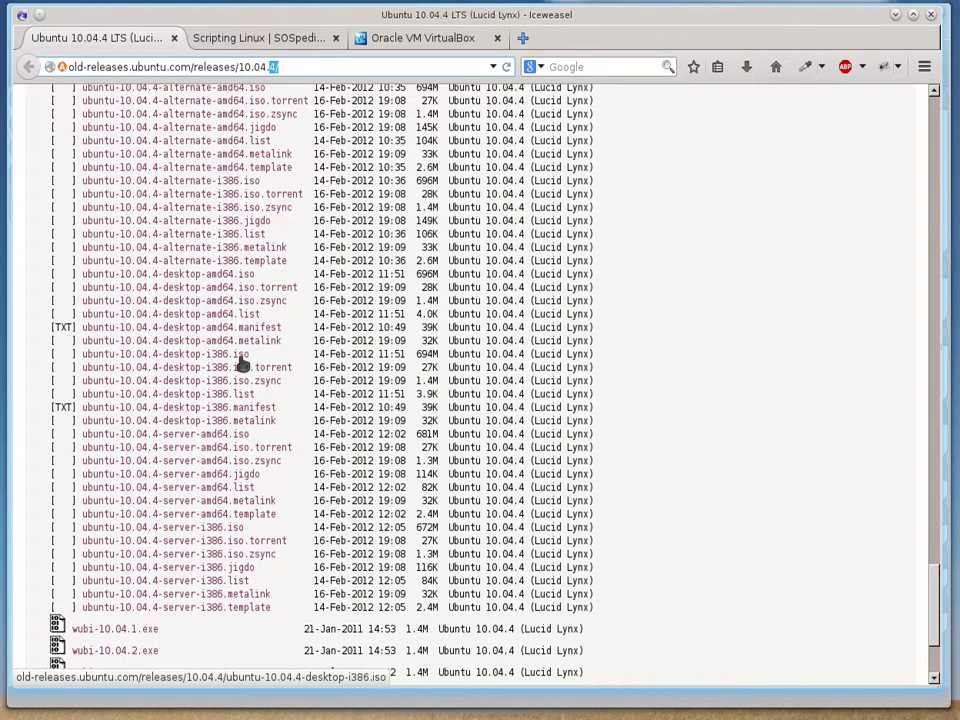
pyautogui.click(418, 39)
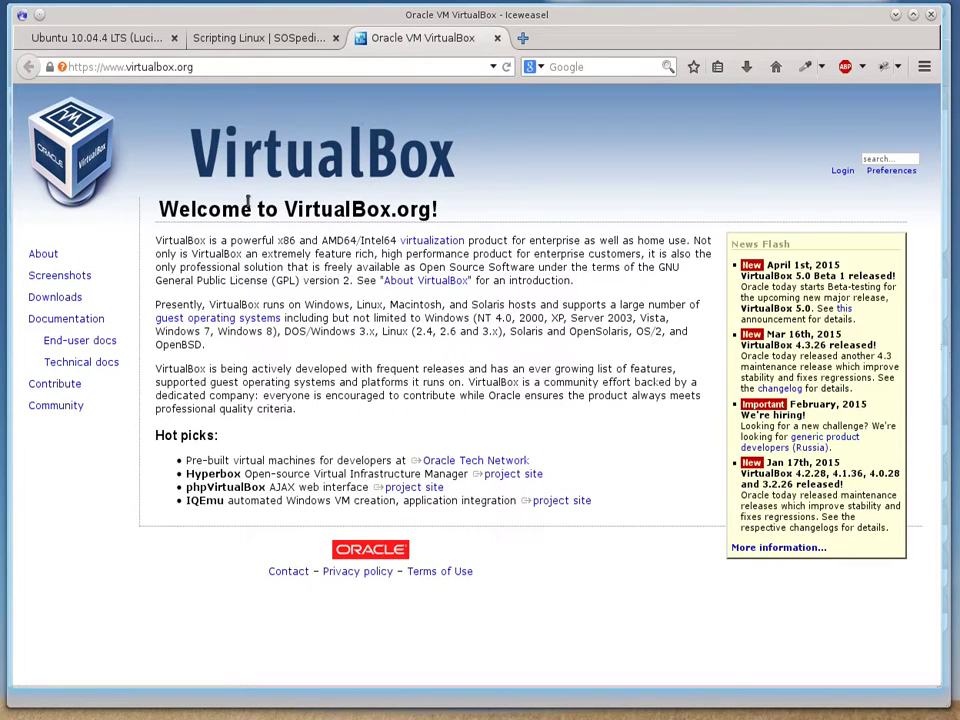
# Go to Downloads and open the VirtualBox 4.3.26 for Linux hosts page.
pyautogui.click(63, 304)
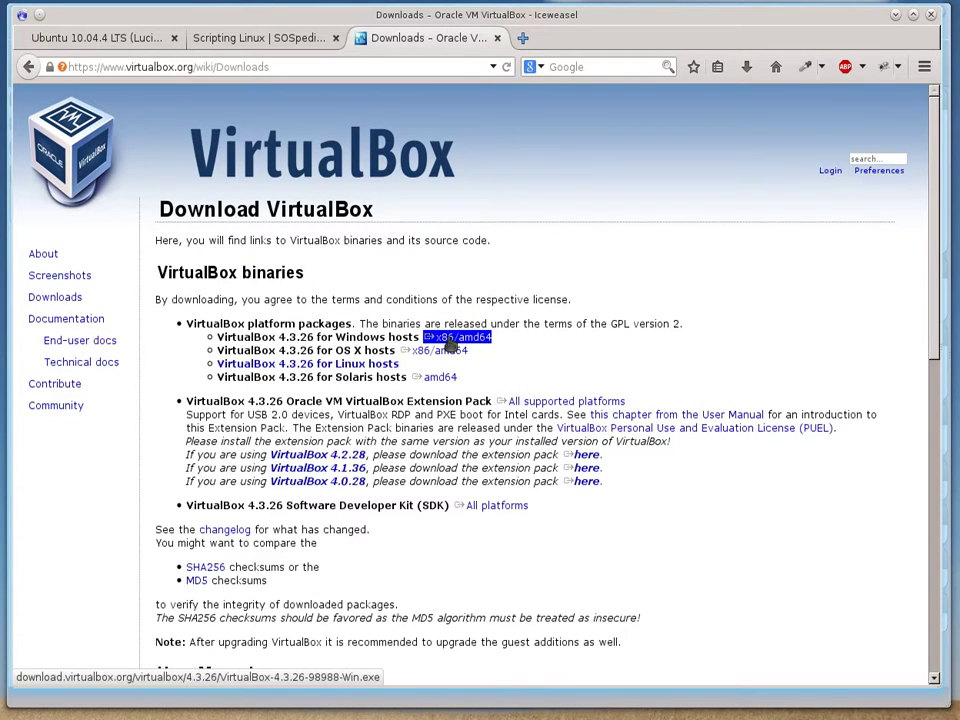
pyautogui.click(388, 366)
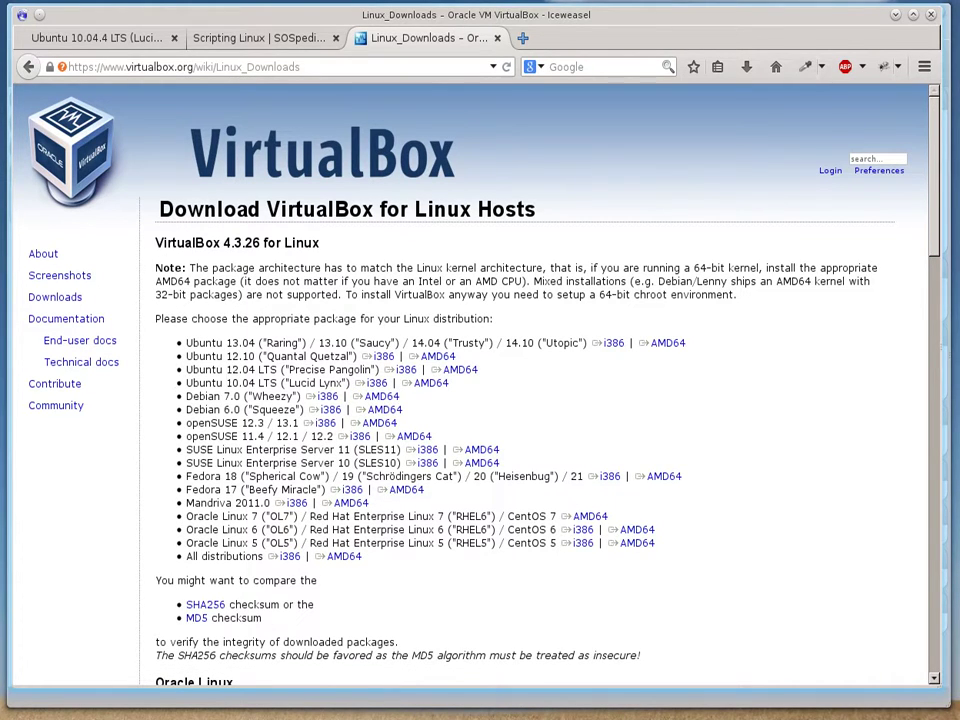
# Widen Dolphin's Nombre column to reveal the full Ubuntu 10.04.4 ISO names, then return to VirtualBox.
pyautogui.hotkey('alt', 'Tab')
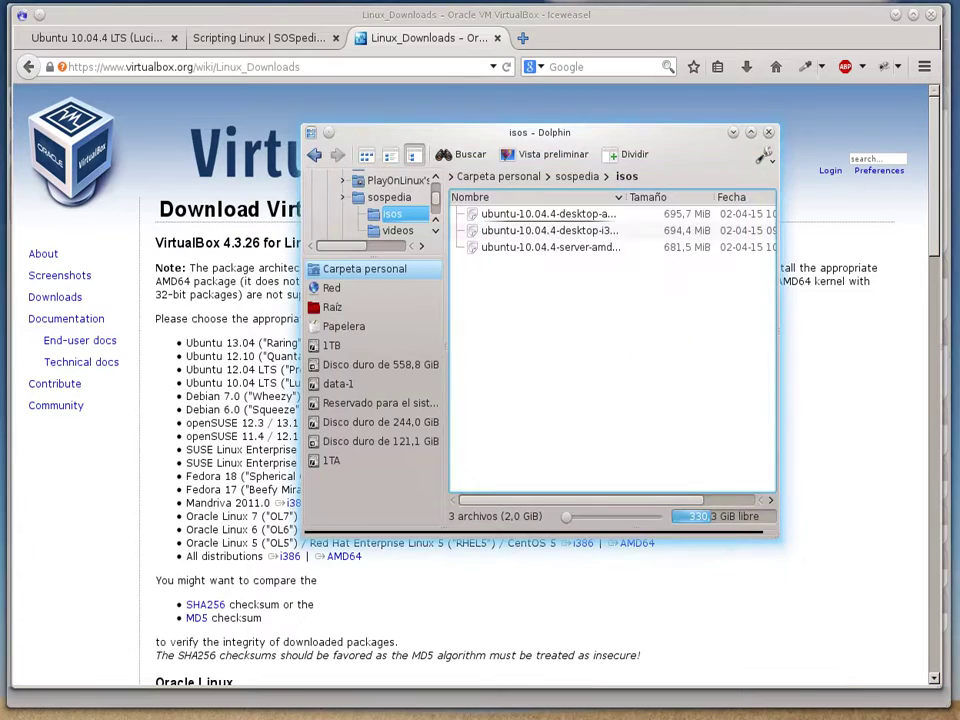
pyautogui.click(115, 38)
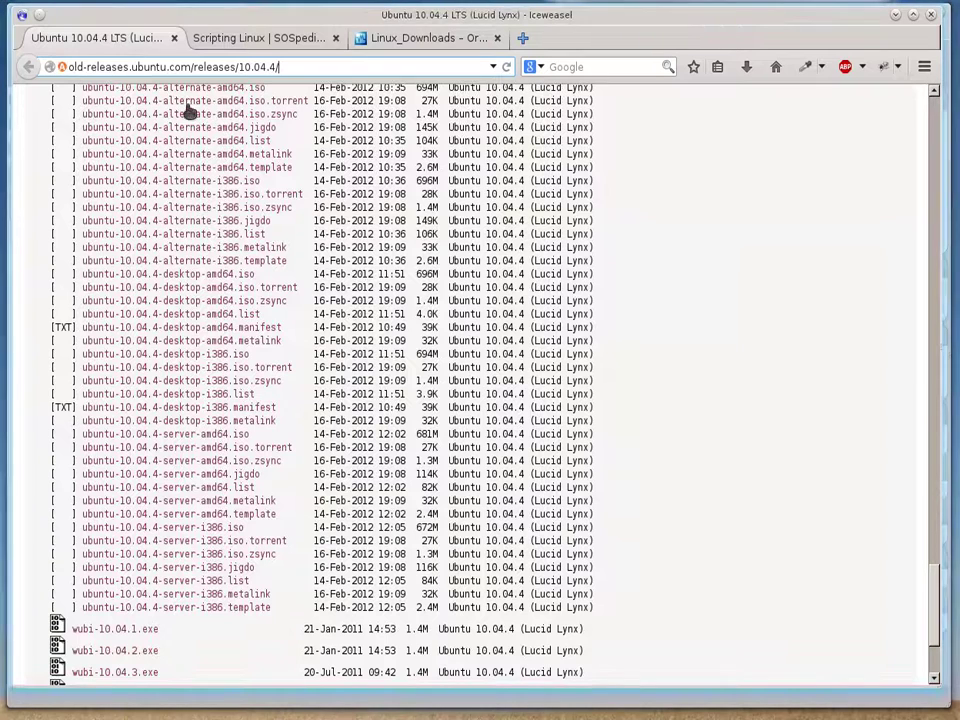
pyautogui.hotkey('alt', 'Tab')
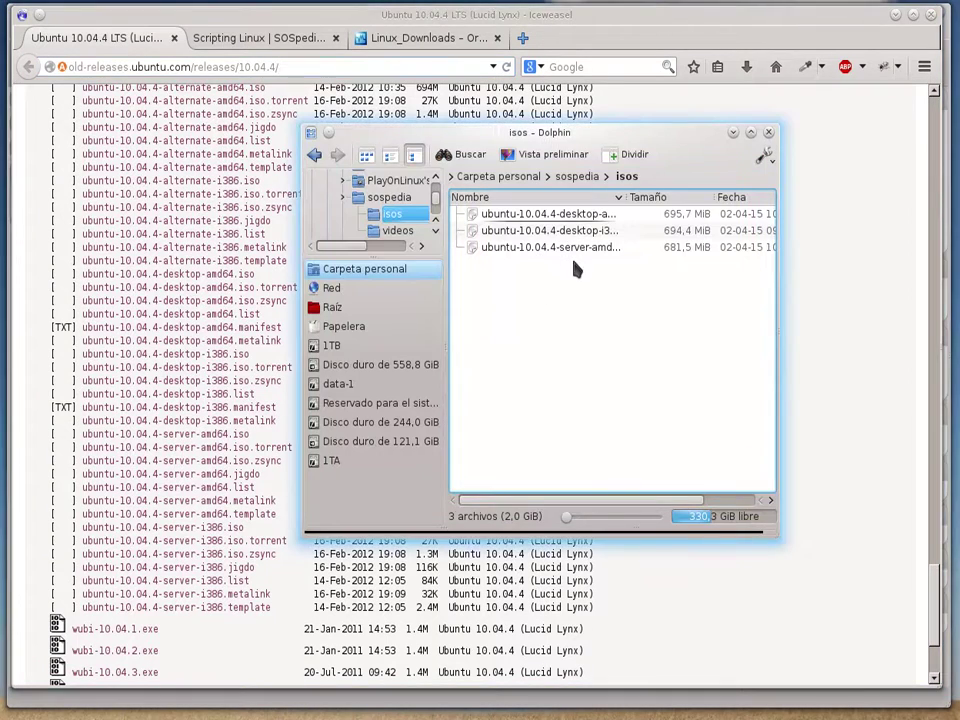
pyautogui.moveTo(627, 196); pyautogui.dragTo(695, 196)
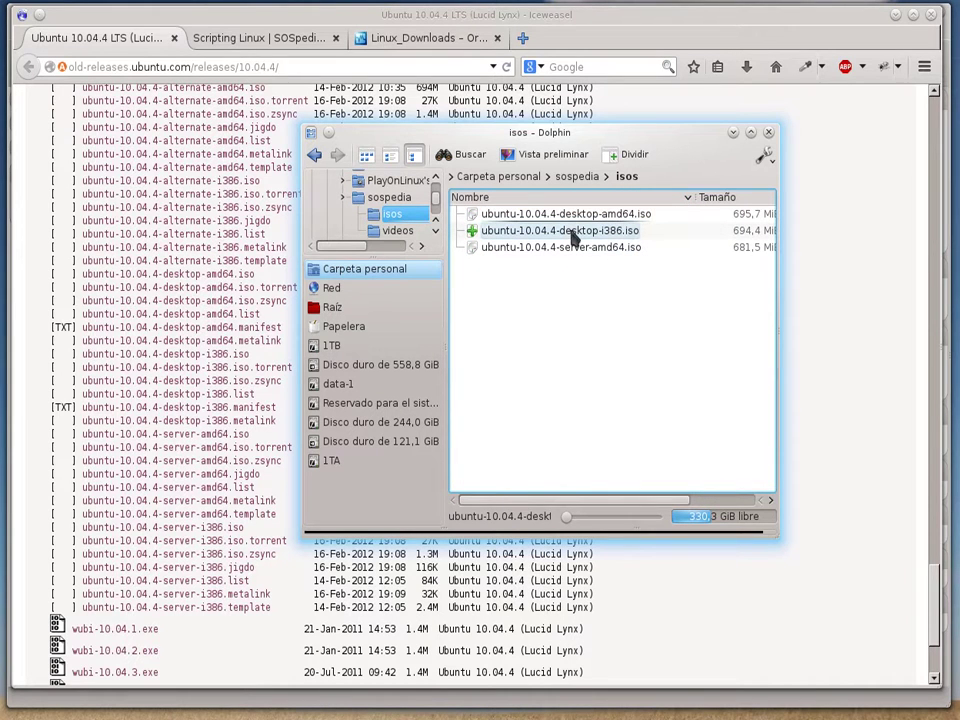
pyautogui.click(392, 698)
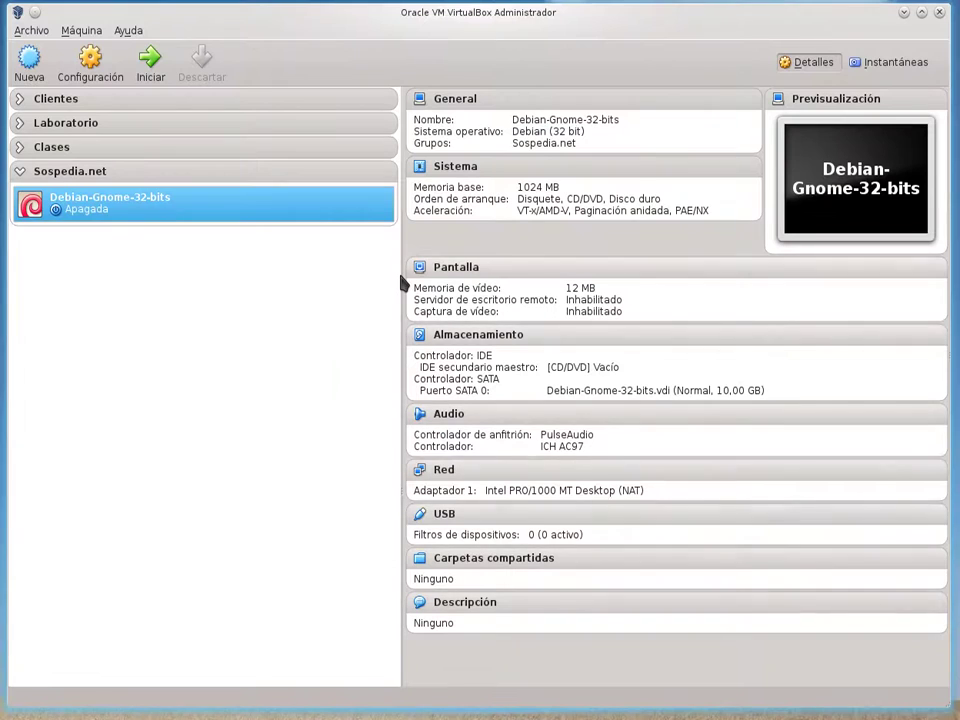
# Start a new machine named Ubuntu-10.04 with type Linux and version Ubuntu (32 bit).
pyautogui.click(86, 31)
pyautogui.click(97, 52)
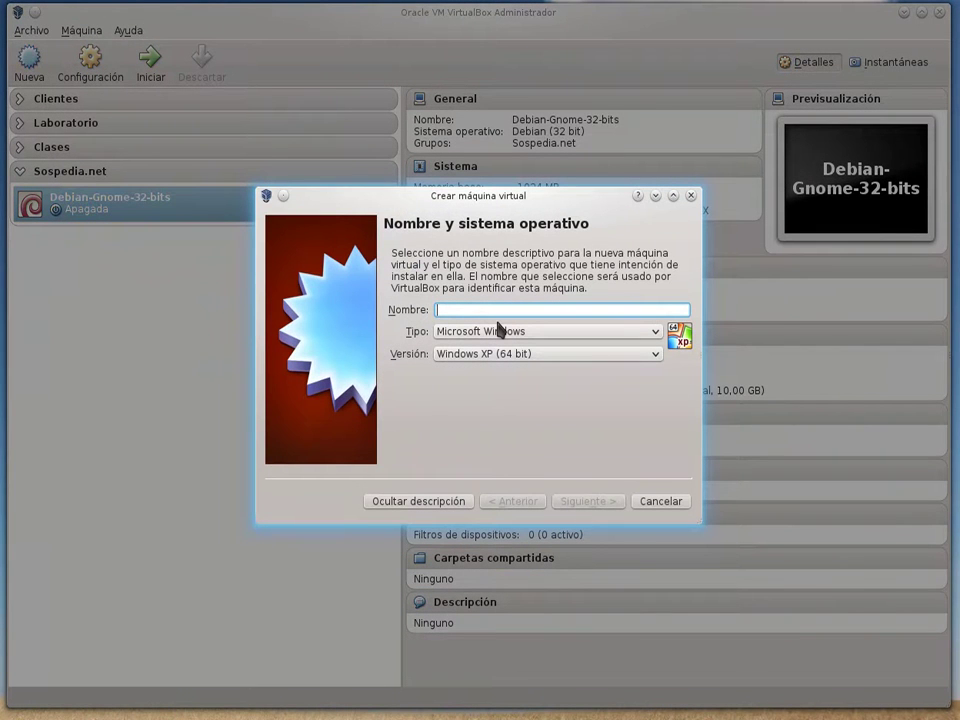
pyautogui.write('Ubuntu-10.04')
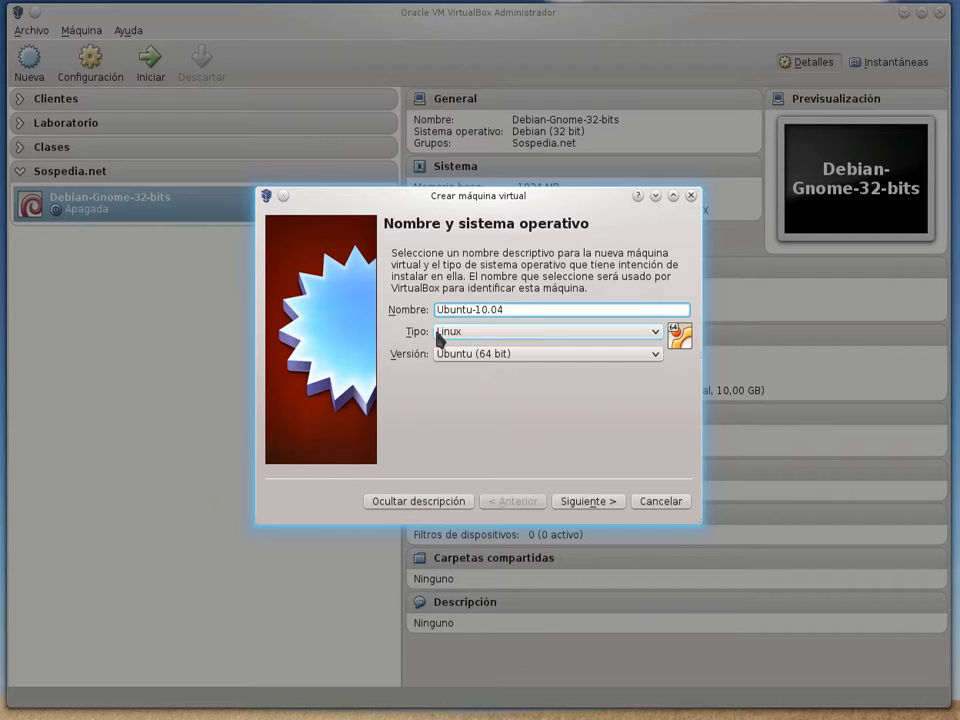
pyautogui.click(456, 355)
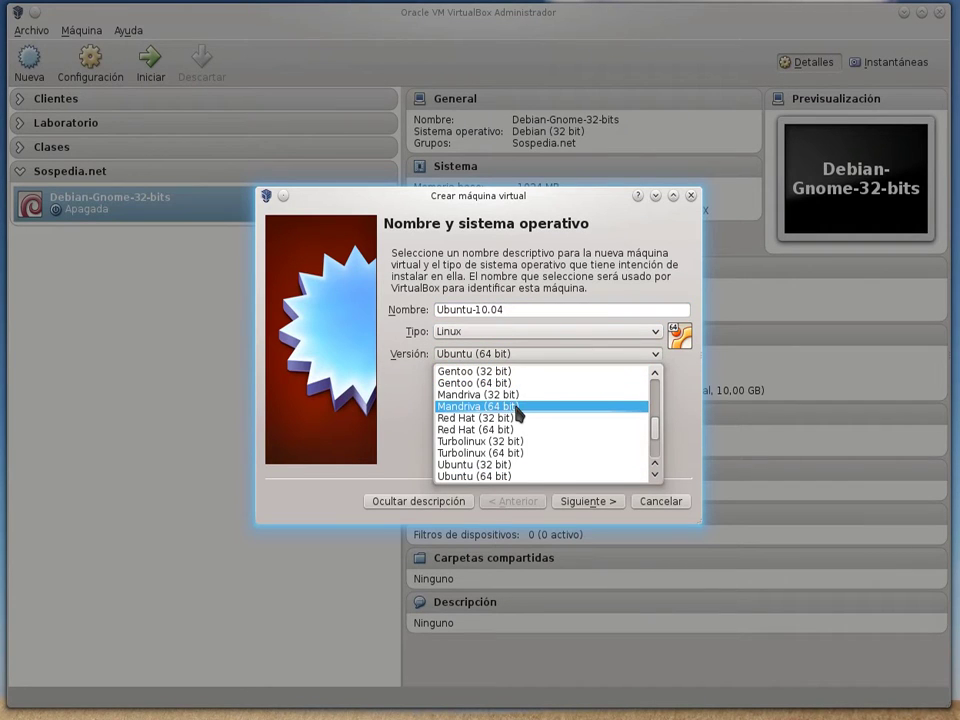
pyautogui.scroll(-1, 517, 413)
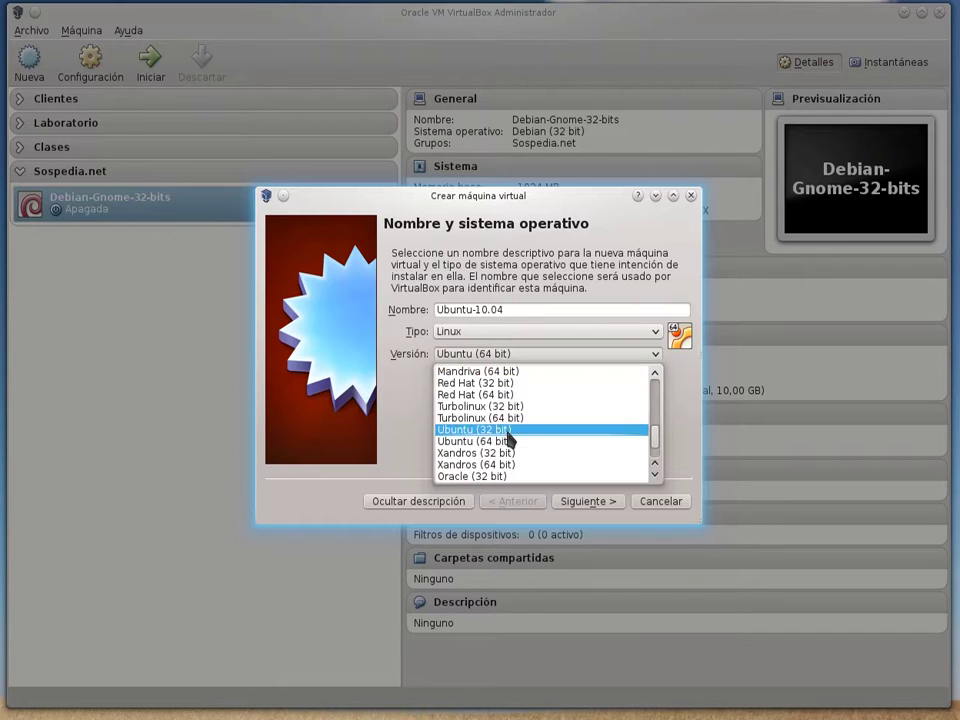
pyautogui.click(510, 432)
pyautogui.click(580, 503)
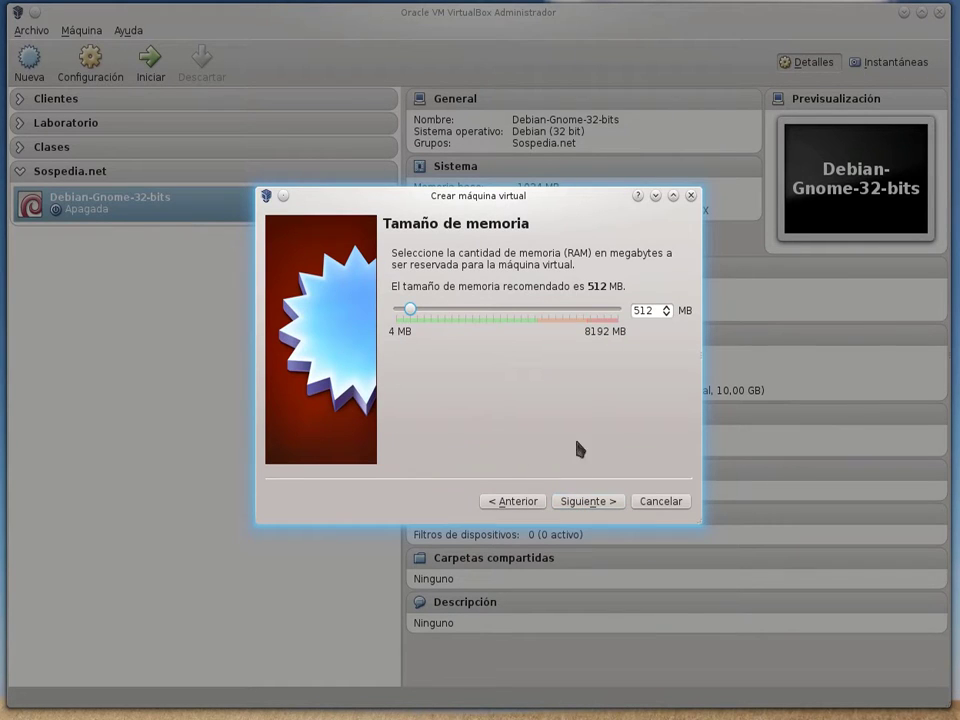
# Set the machine's memory to 1024 MB and continue to the hard disk step.
pyautogui.doubleClick(643, 311)
pyautogui.write('1024')
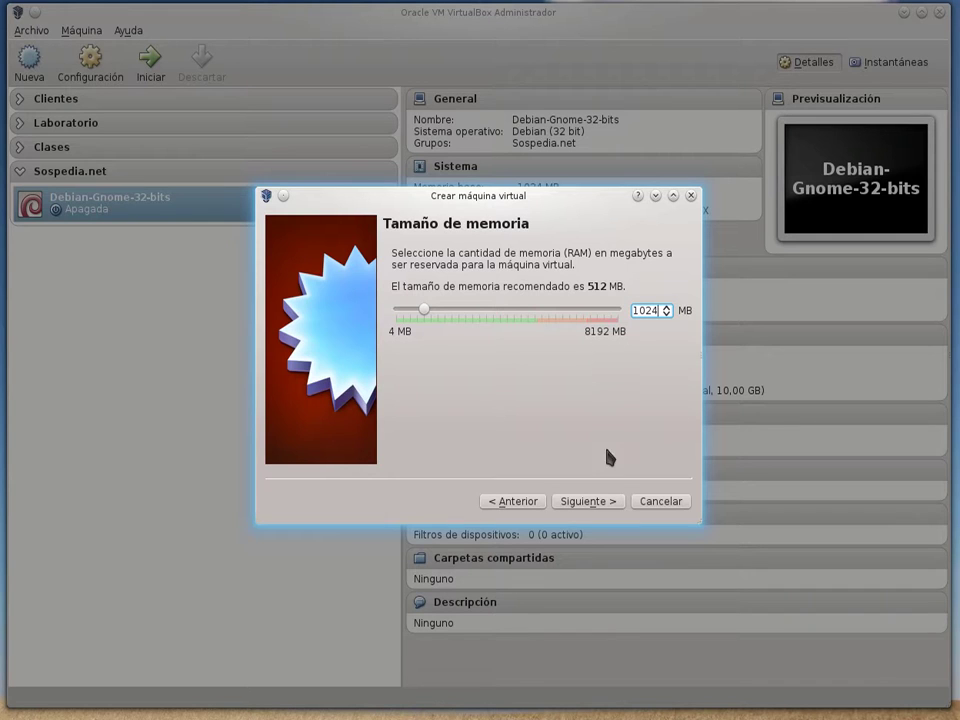
pyautogui.click(596, 504)
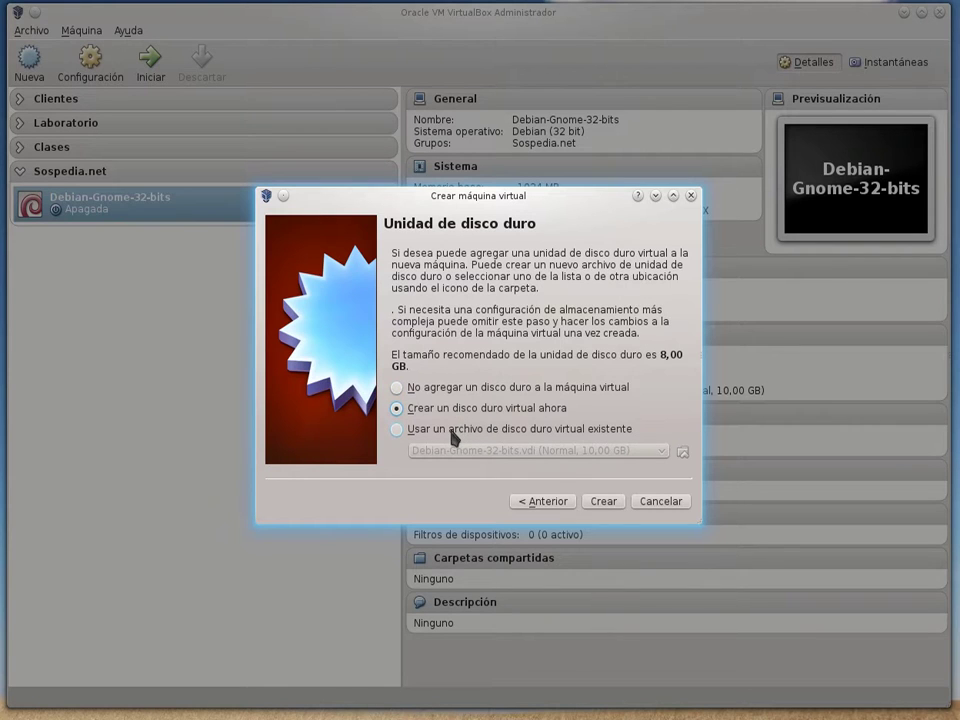
# Create a dynamically allocated VDI disk of 10,00 GB, completing the Ubuntu-10.04 machine.
pyautogui.click(605, 501)
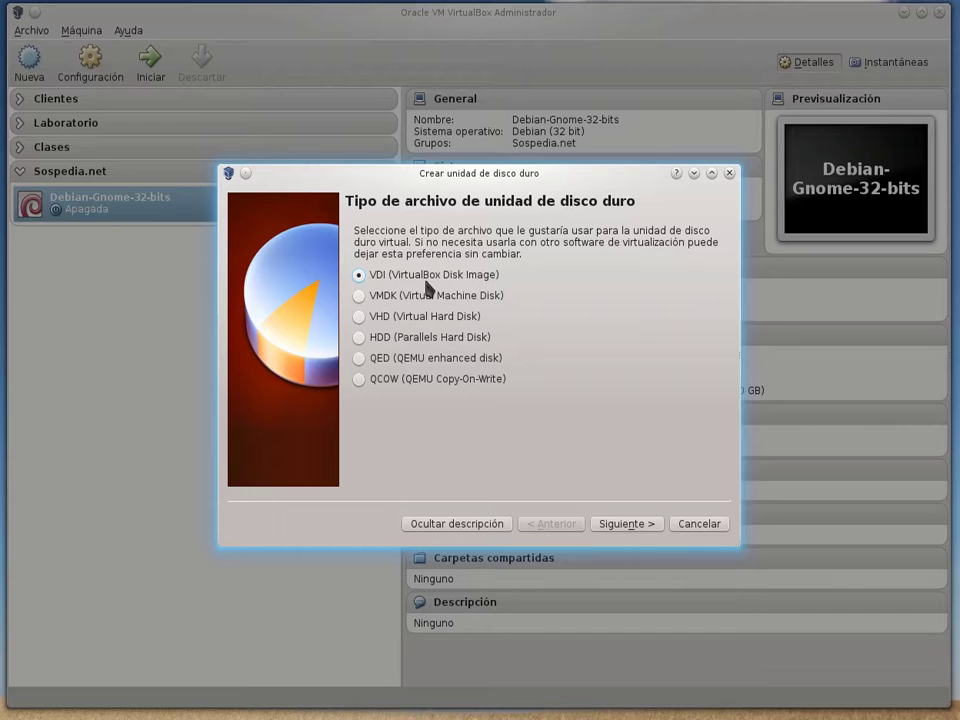
pyautogui.click(619, 524)
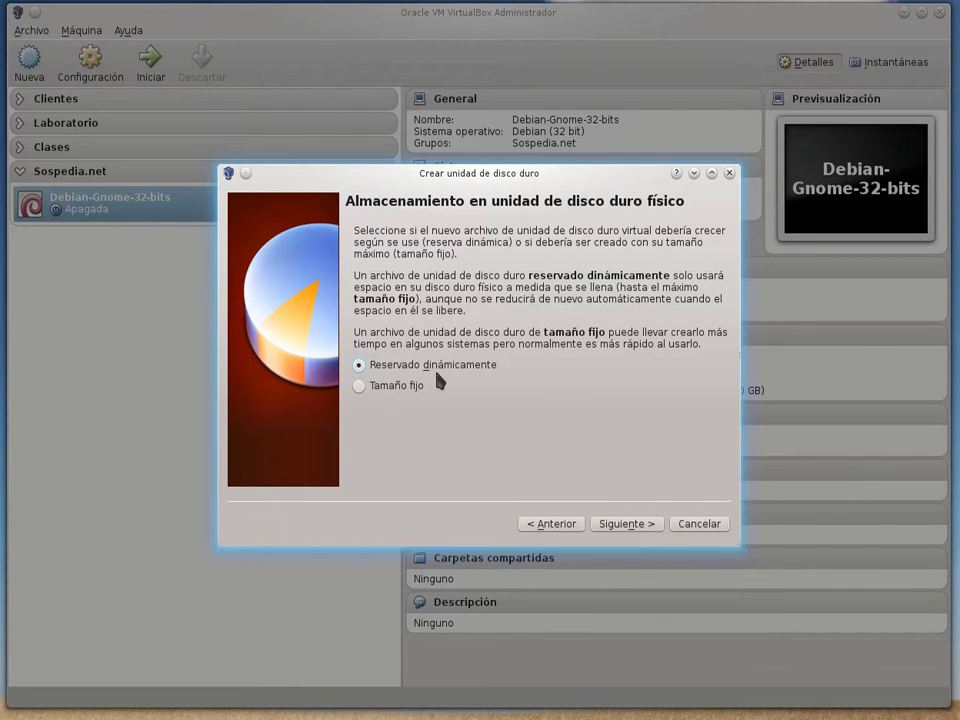
pyautogui.click(624, 524)
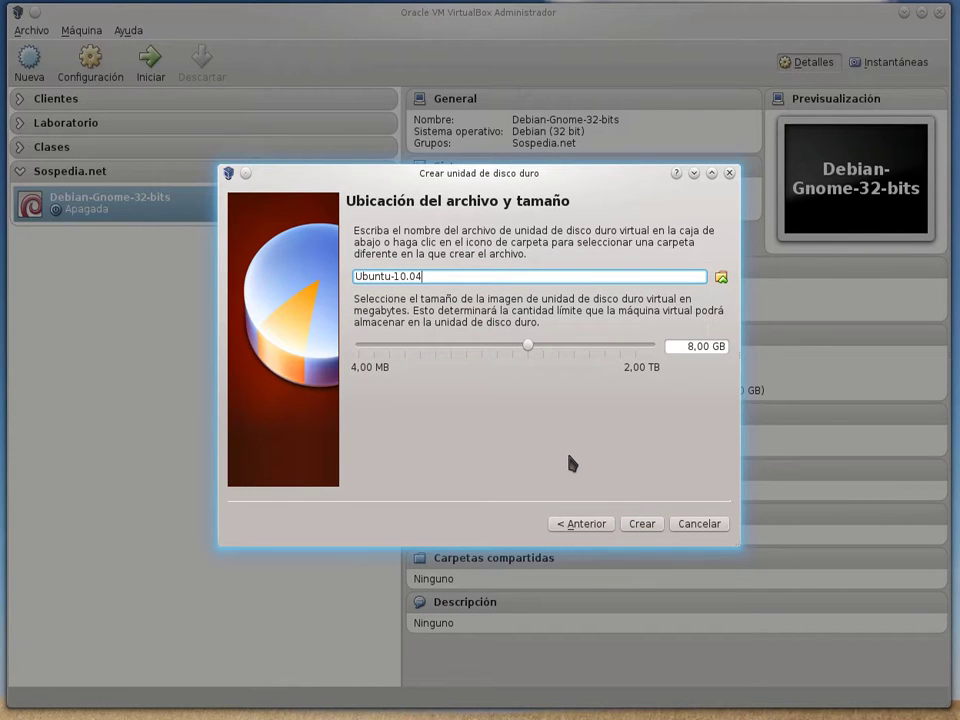
pyautogui.click(690, 346)
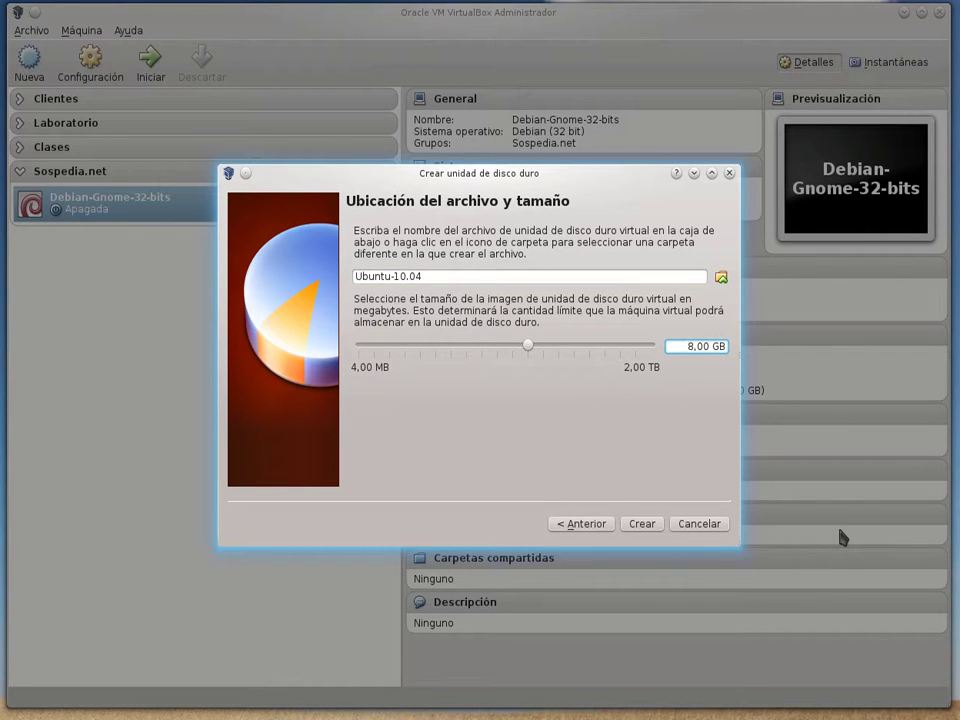
pyautogui.press('BackSpace')
pyautogui.write('10')
pyautogui.click(641, 524)
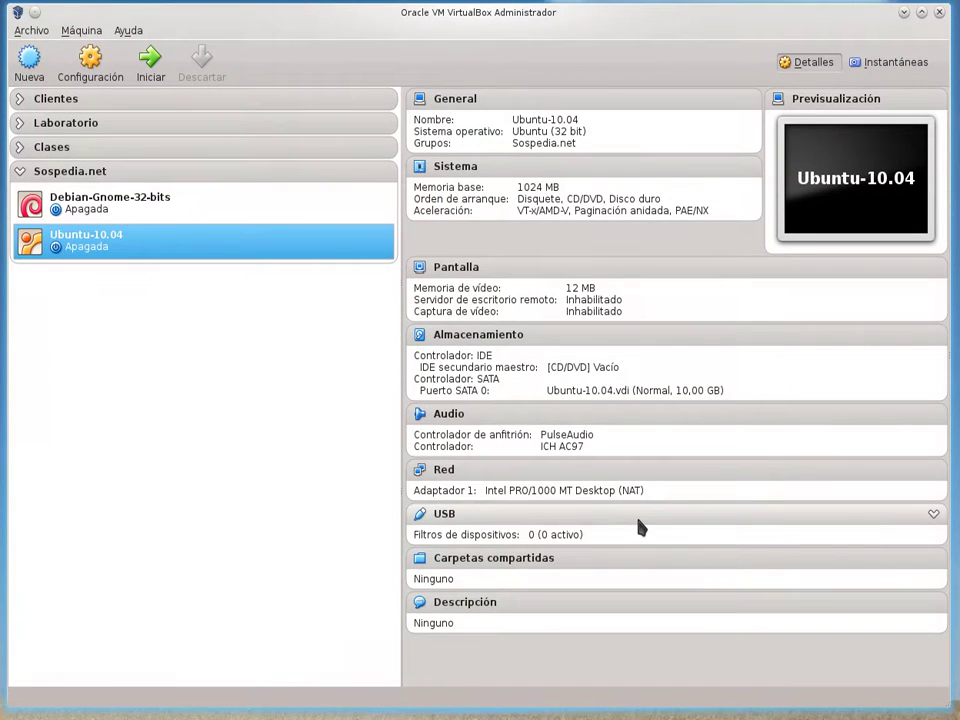
# In Storage settings, load ubuntu-10.04.4-desktop-i386.iso into the empty CD/DVD drive and save.
pyautogui.click(90, 70)
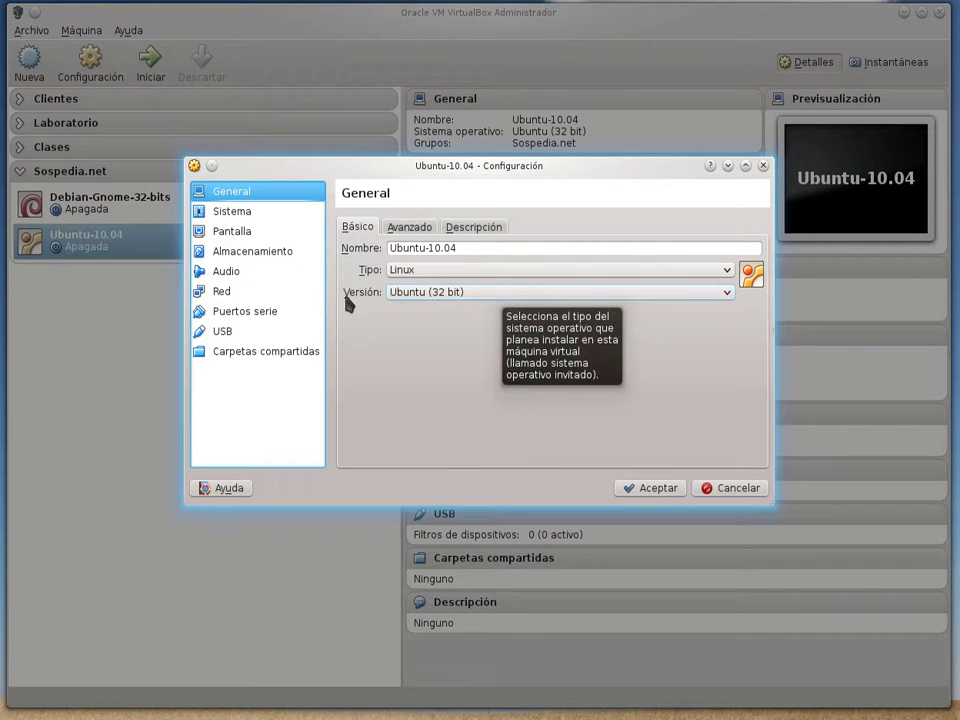
pyautogui.click(240, 257)
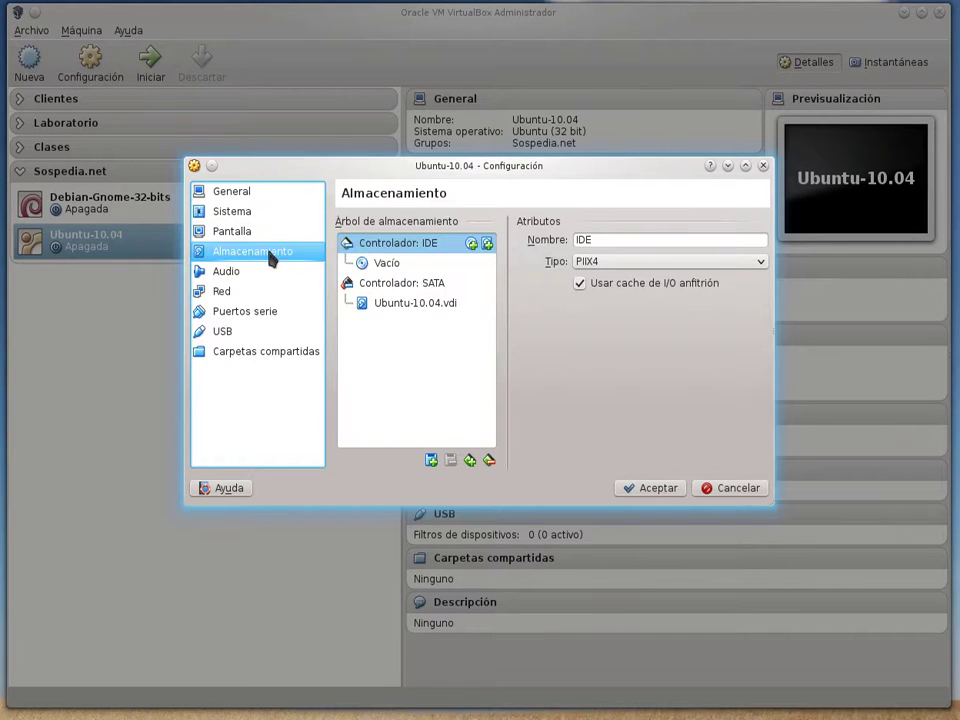
pyautogui.click(383, 264)
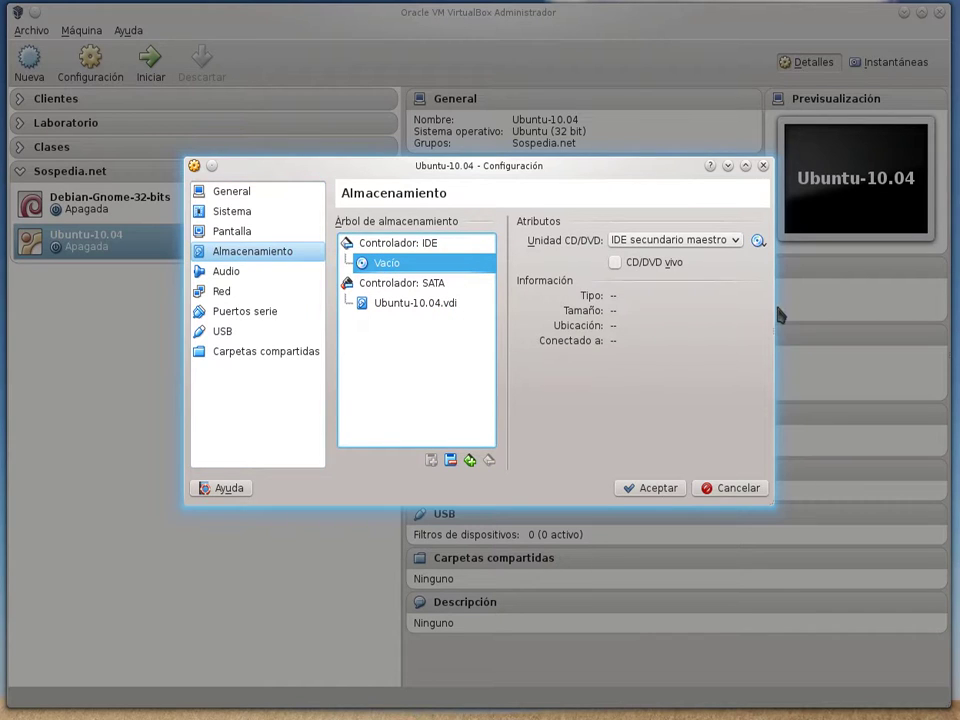
pyautogui.click(758, 242)
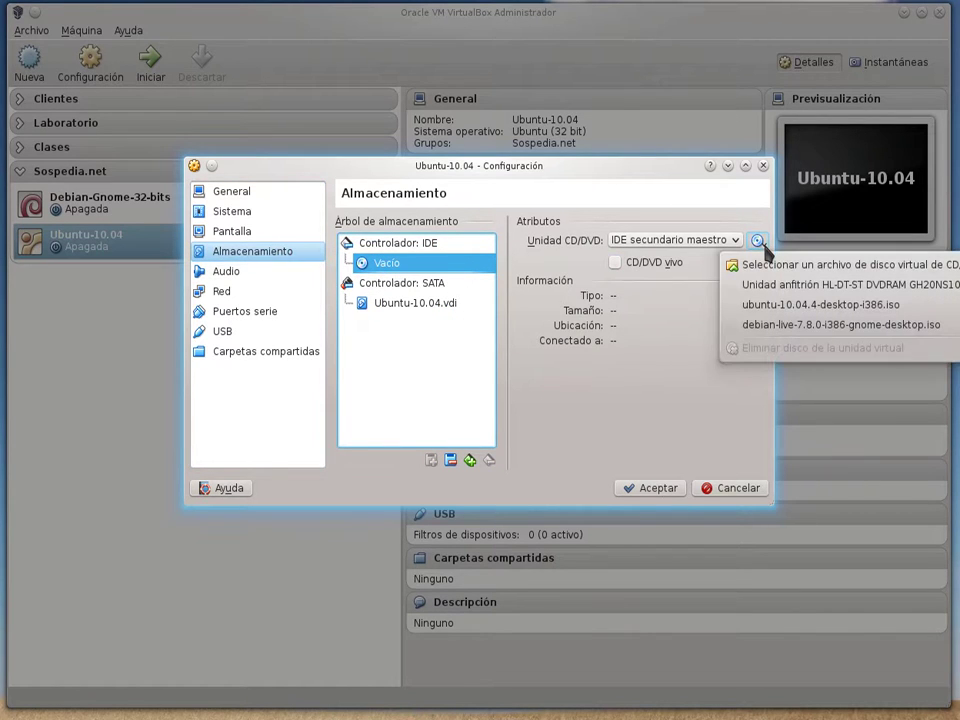
pyautogui.click(766, 268)
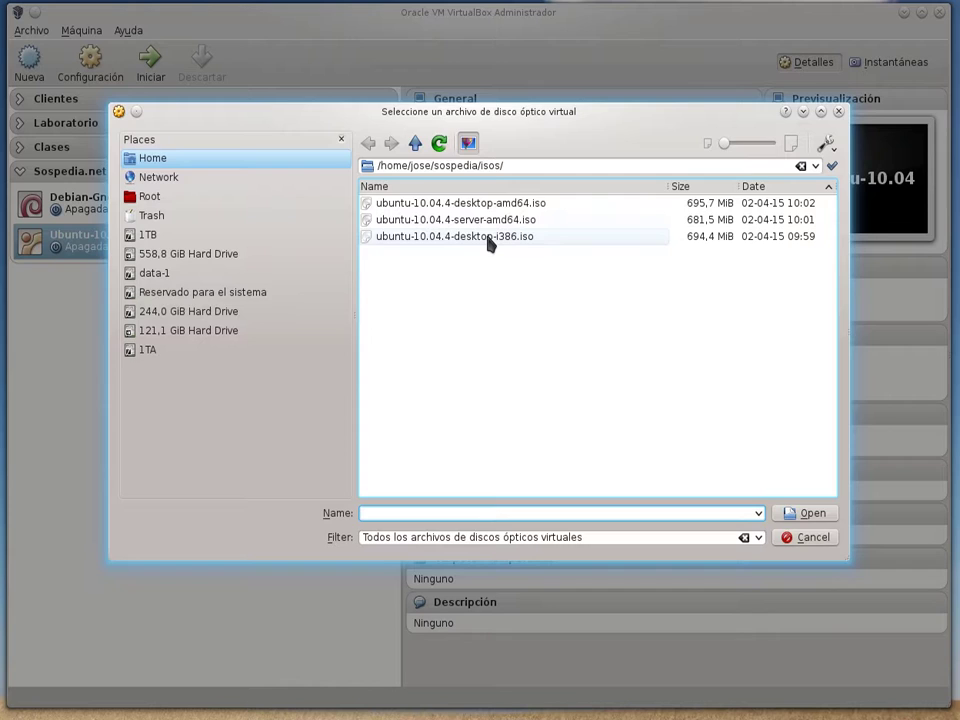
pyautogui.doubleClick(488, 238)
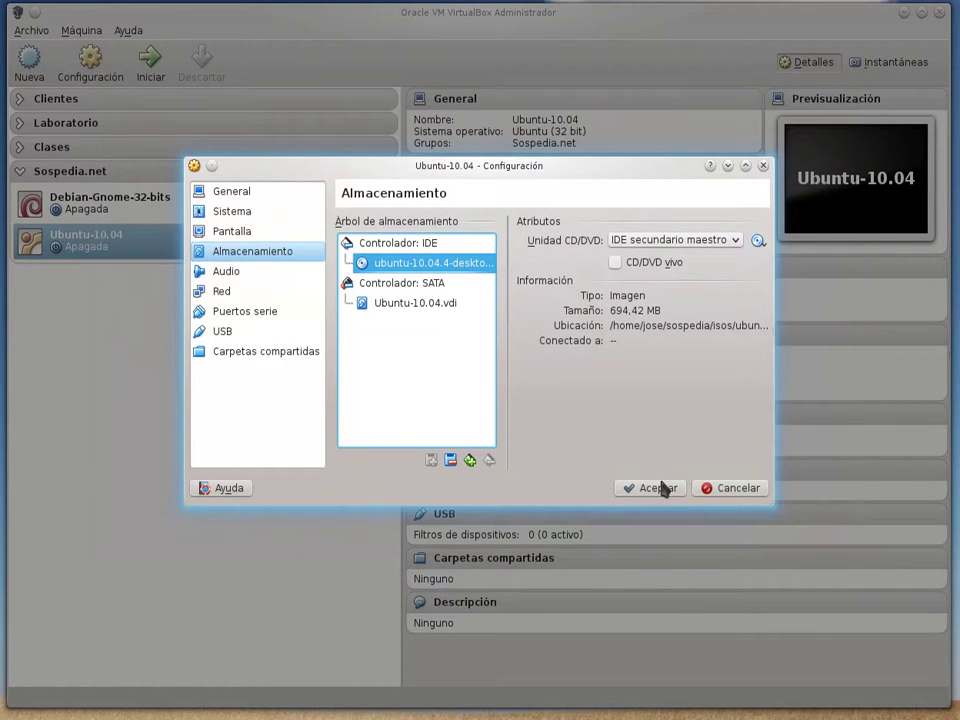
pyautogui.click(658, 489)
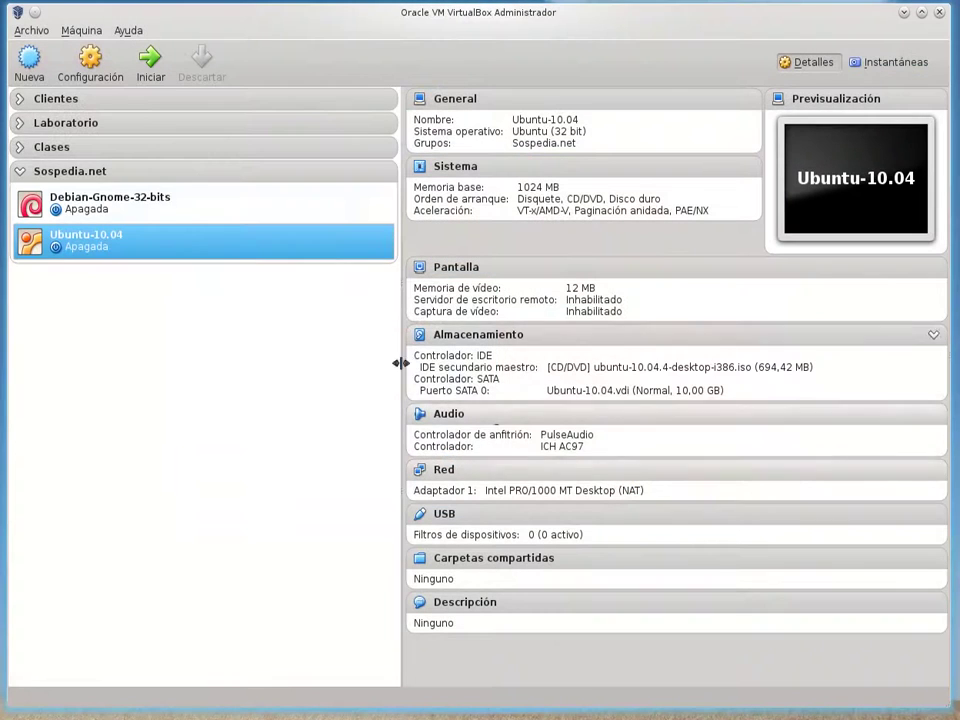
# Review the Sistema page's processor and hardware acceleration settings for Ubuntu-10.04.
pyautogui.click(97, 66)
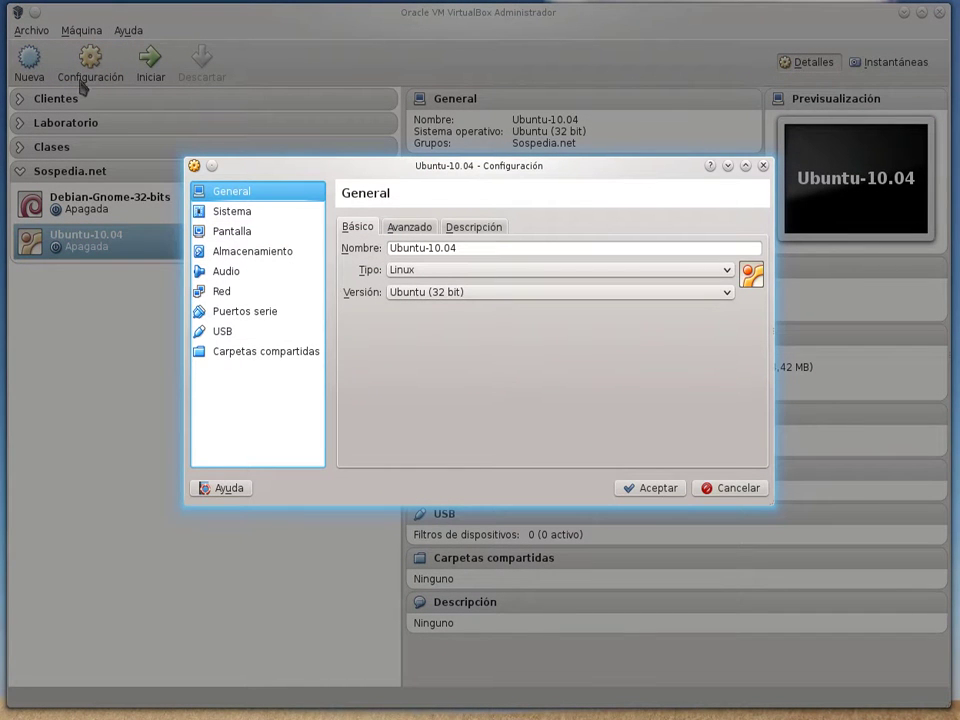
pyautogui.click(253, 213)
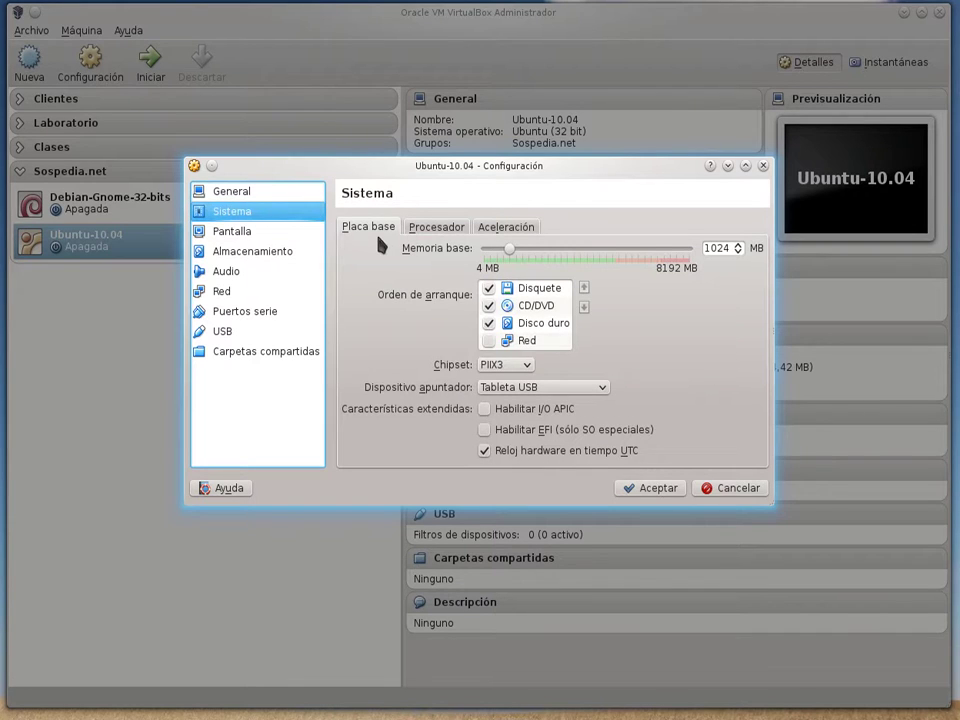
pyautogui.click(436, 228)
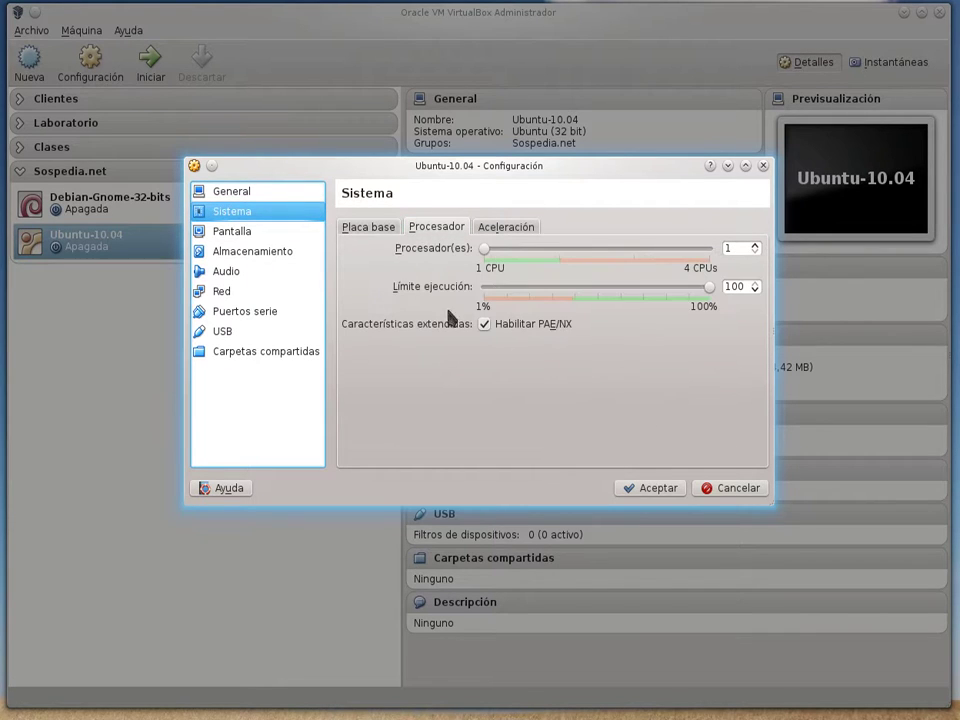
pyautogui.moveTo(503, 338)
pyautogui.click(514, 230)
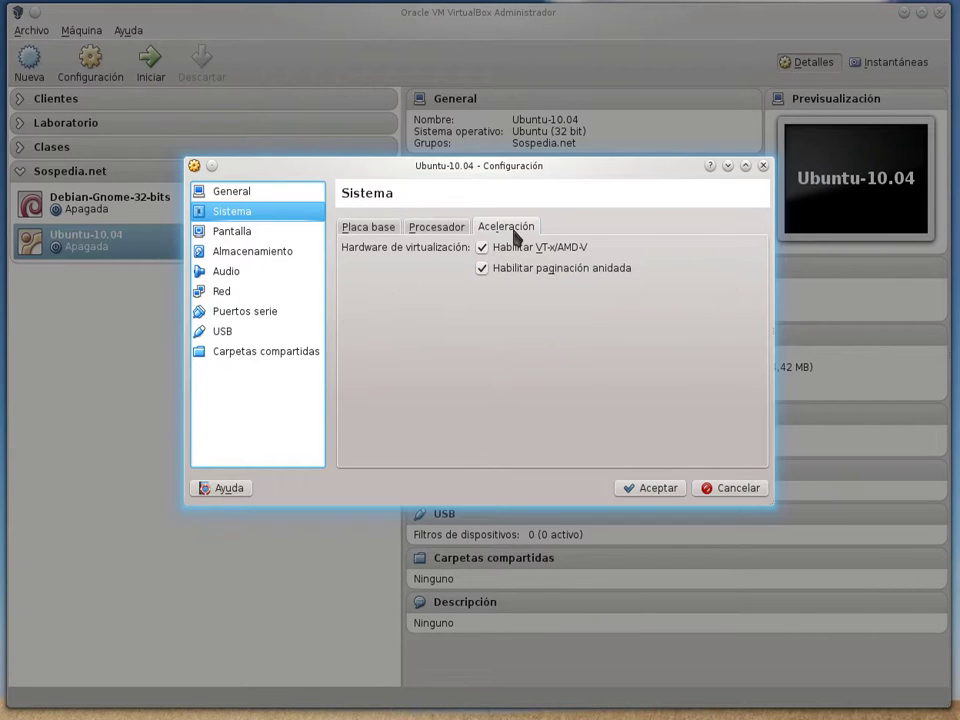
# On the Pantalla page, change video memory from 12 MB to 64 MB.
pyautogui.click(242, 234)
pyautogui.doubleClick(727, 248)
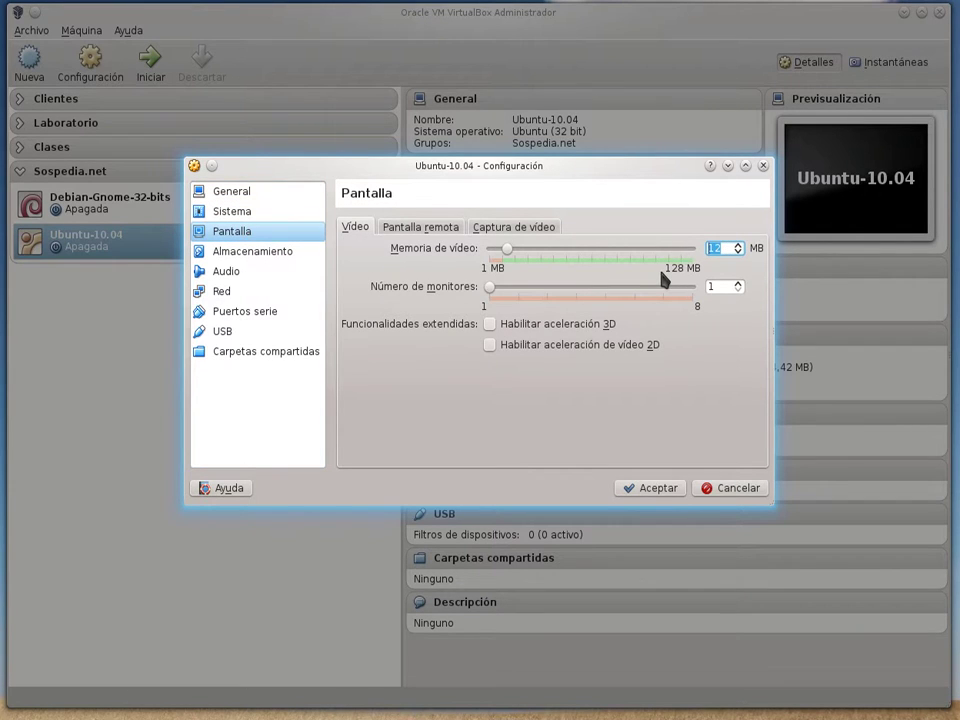
pyautogui.write('64')
# Move from the Almacenamiento page to the Red page, where Adapter 1 uses NAT.
pyautogui.click(269, 258)
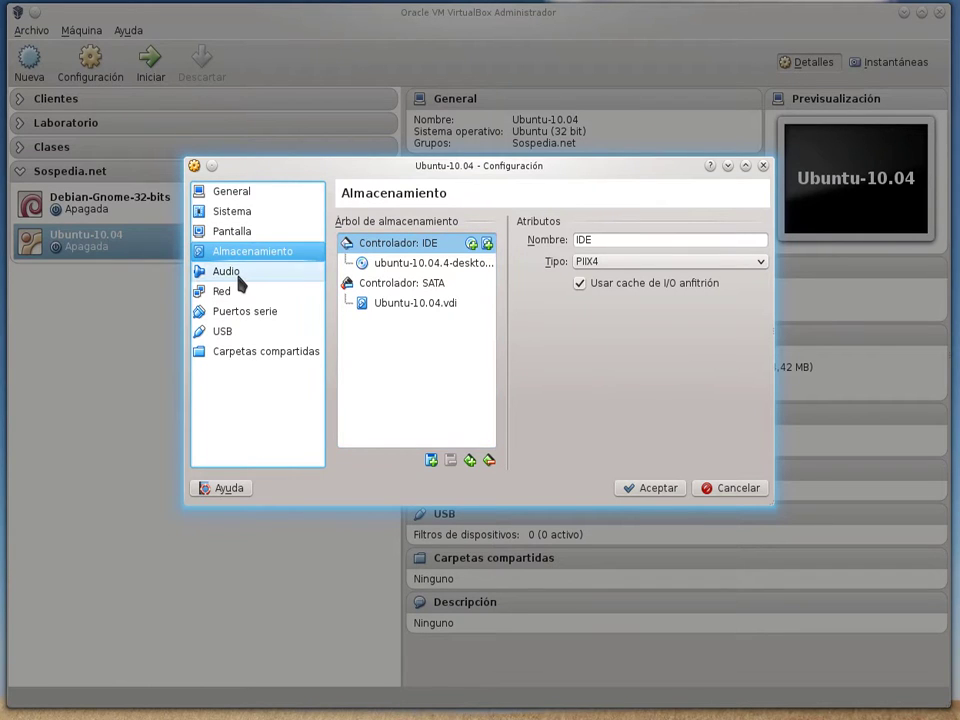
pyautogui.click(234, 292)
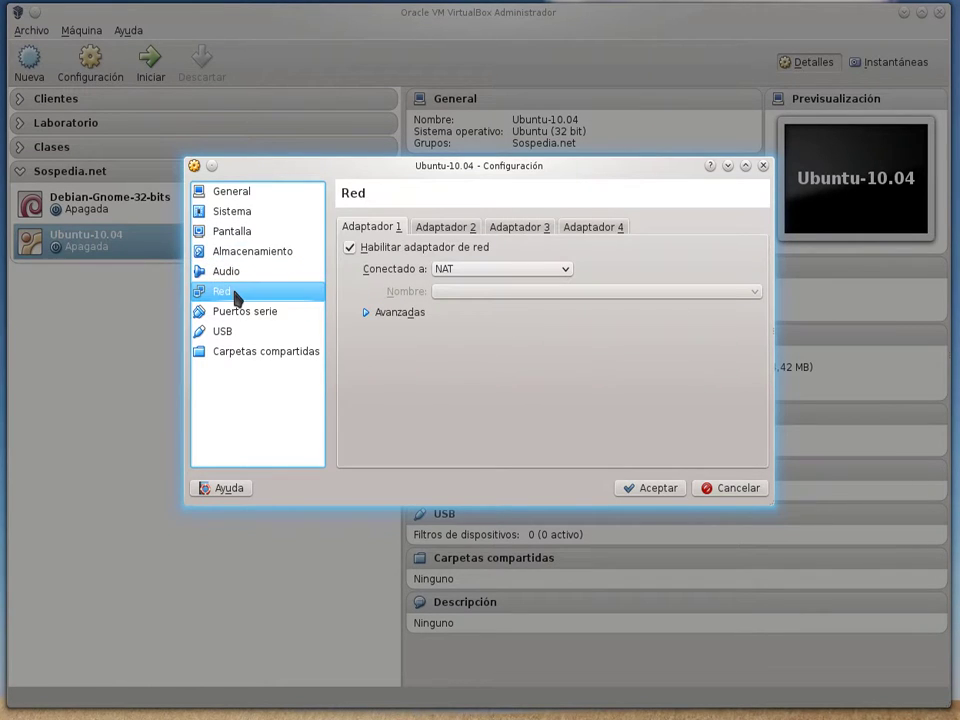
# Try NAT and Red interna for Adapter 1 before returning to Adaptador puente.
pyautogui.click(510, 275)
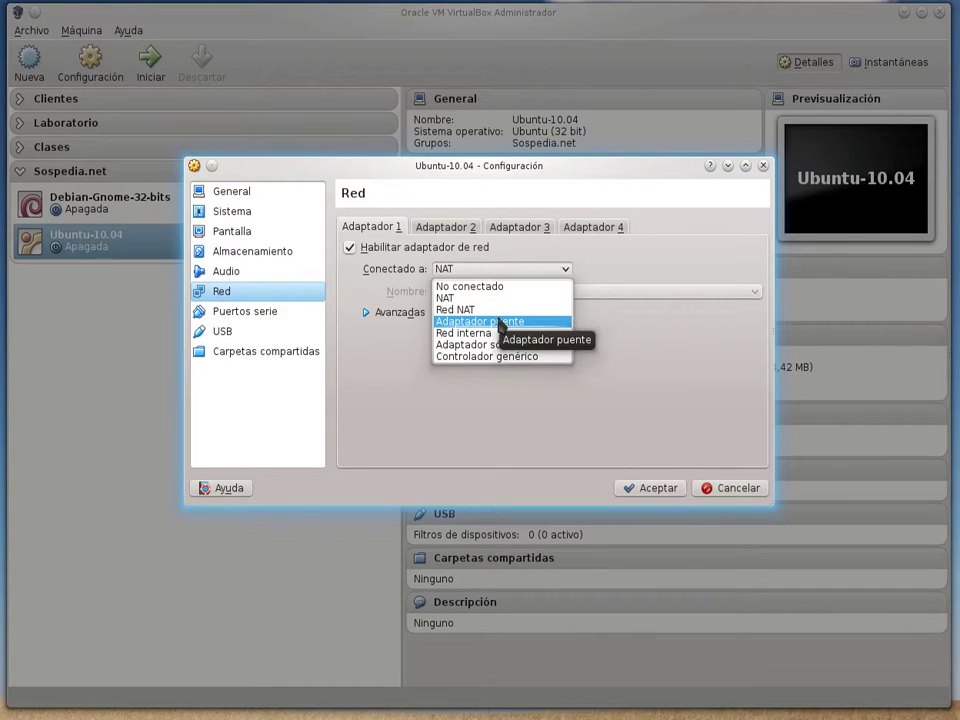
pyautogui.click(500, 322)
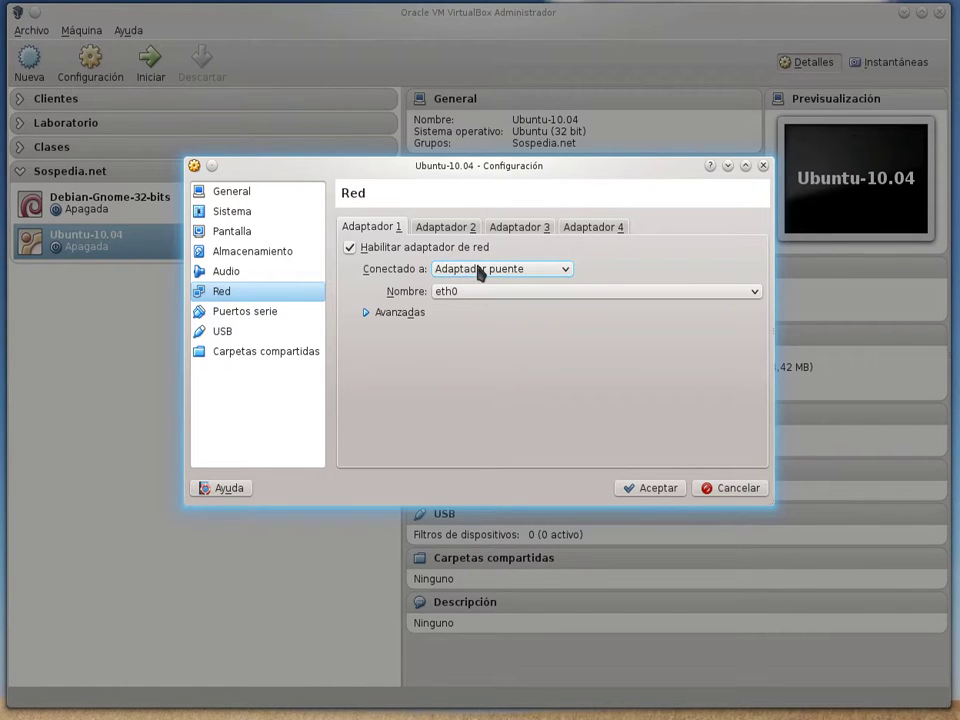
pyautogui.click(484, 270)
pyautogui.click(458, 299)
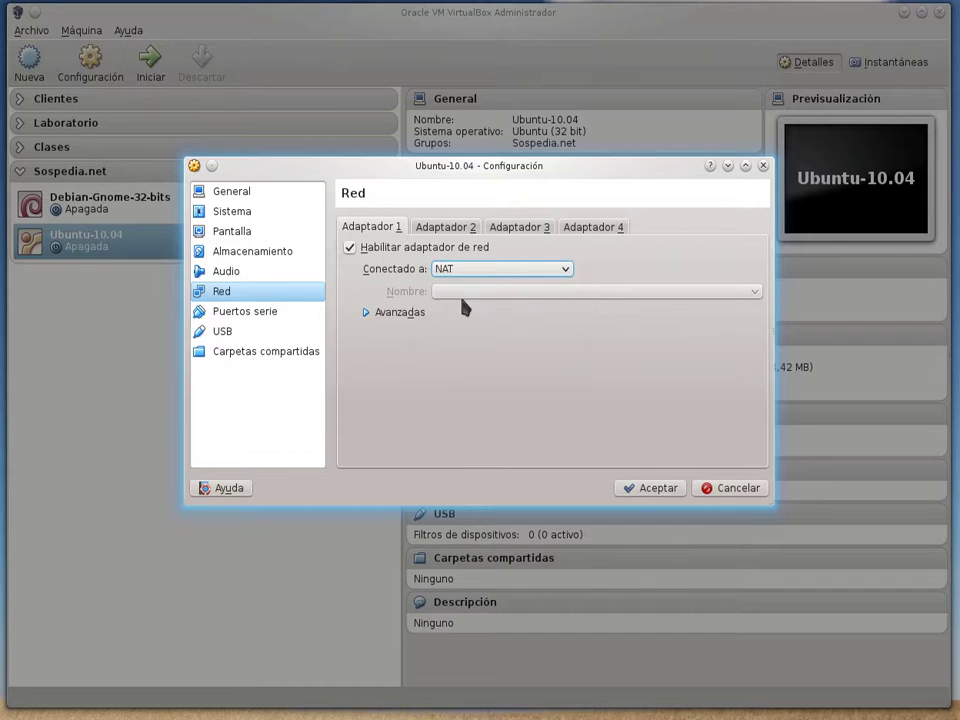
pyautogui.click(475, 270)
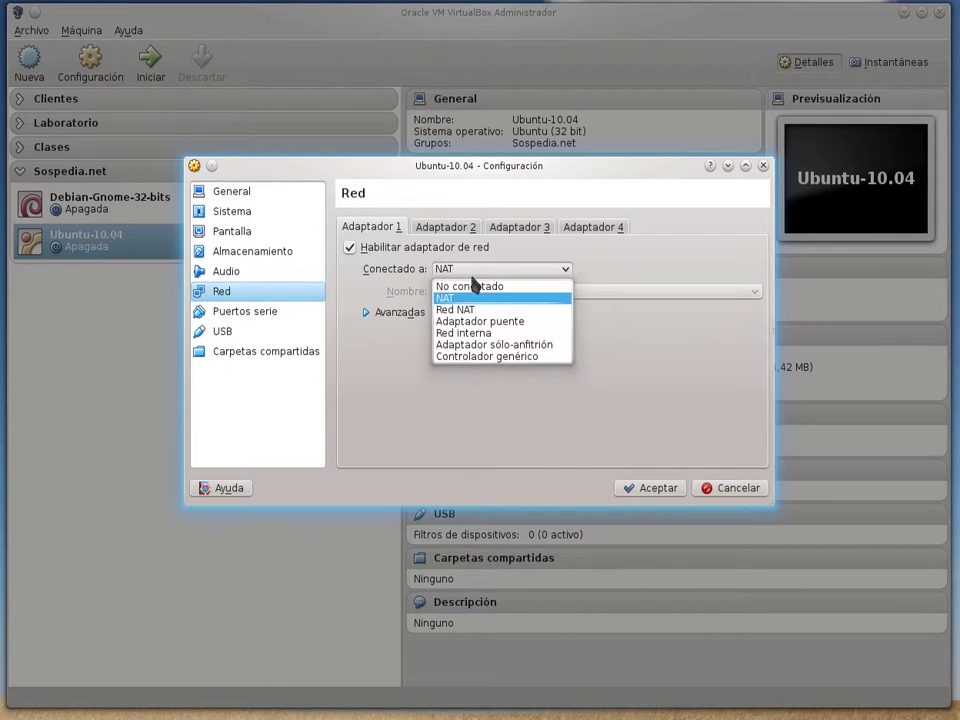
pyautogui.click(470, 334)
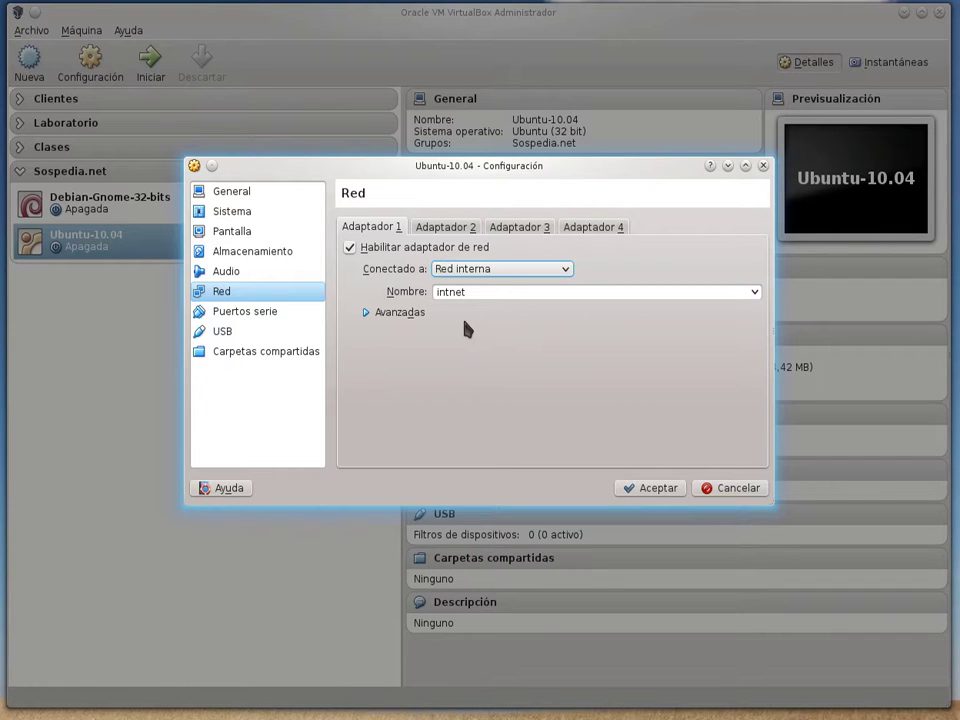
pyautogui.click(538, 270)
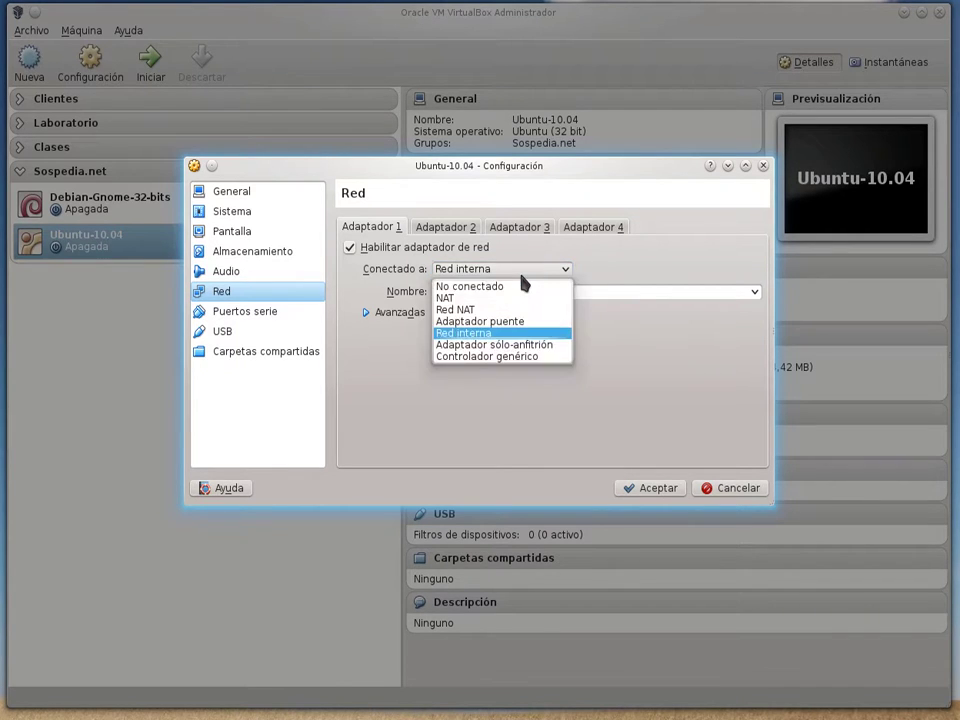
pyautogui.click(494, 322)
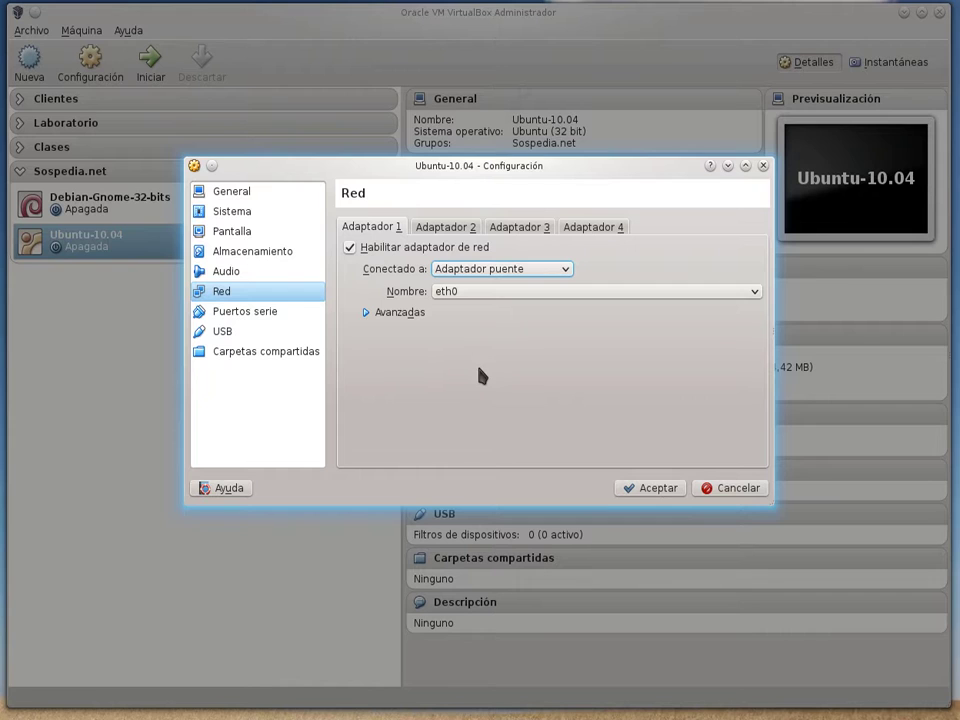
# Keep Adapter 1 bridged to eth0 and save the settings with Aceptar.
pyautogui.click(467, 270)
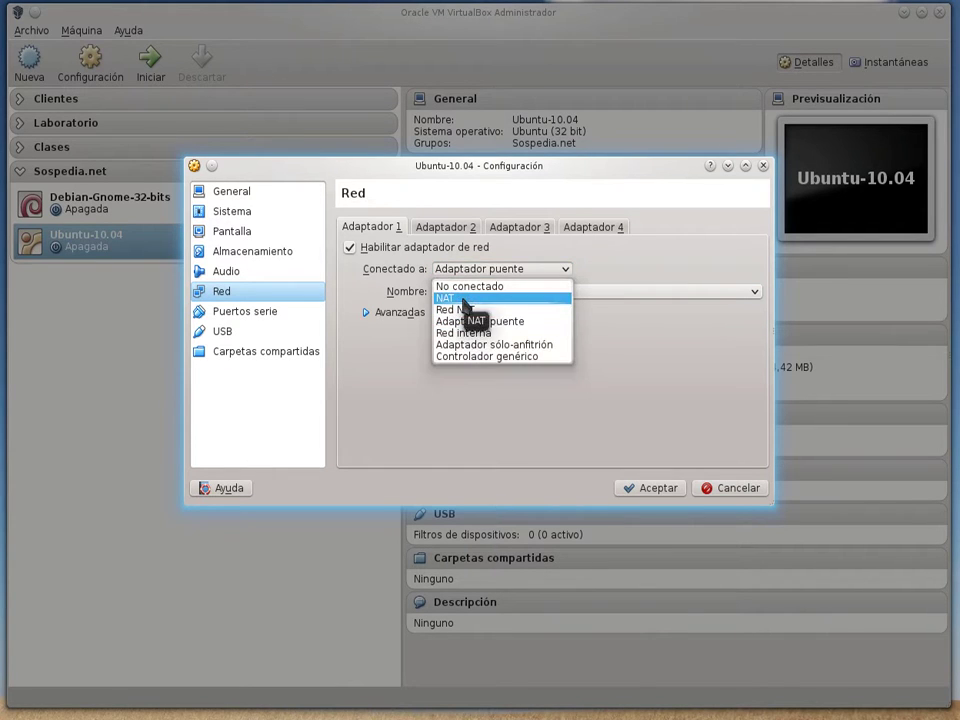
pyautogui.click(464, 322)
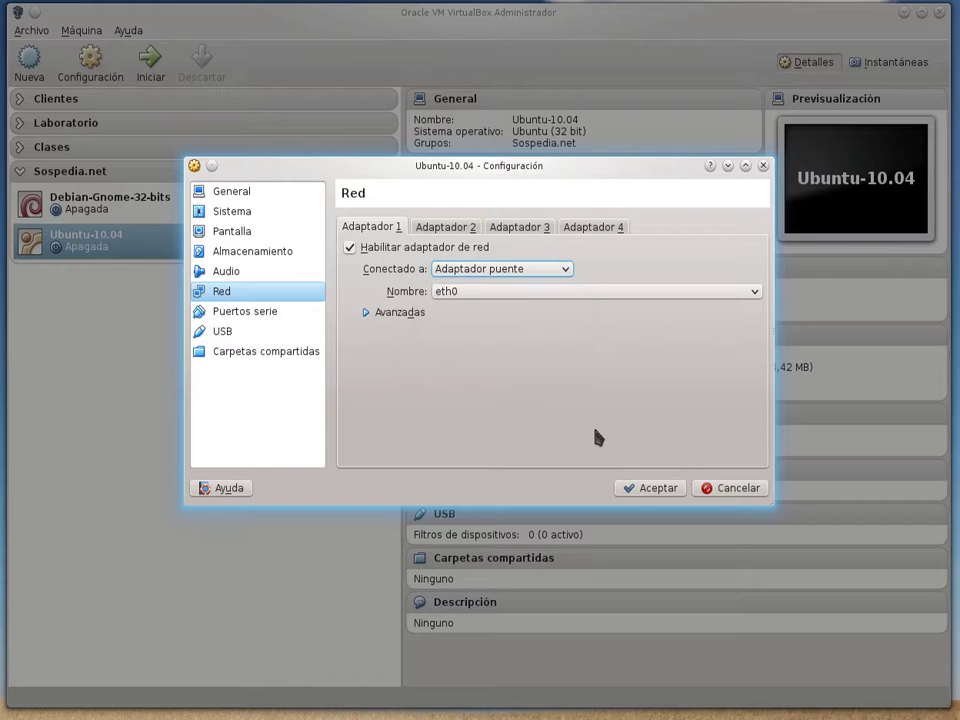
pyautogui.click(651, 489)
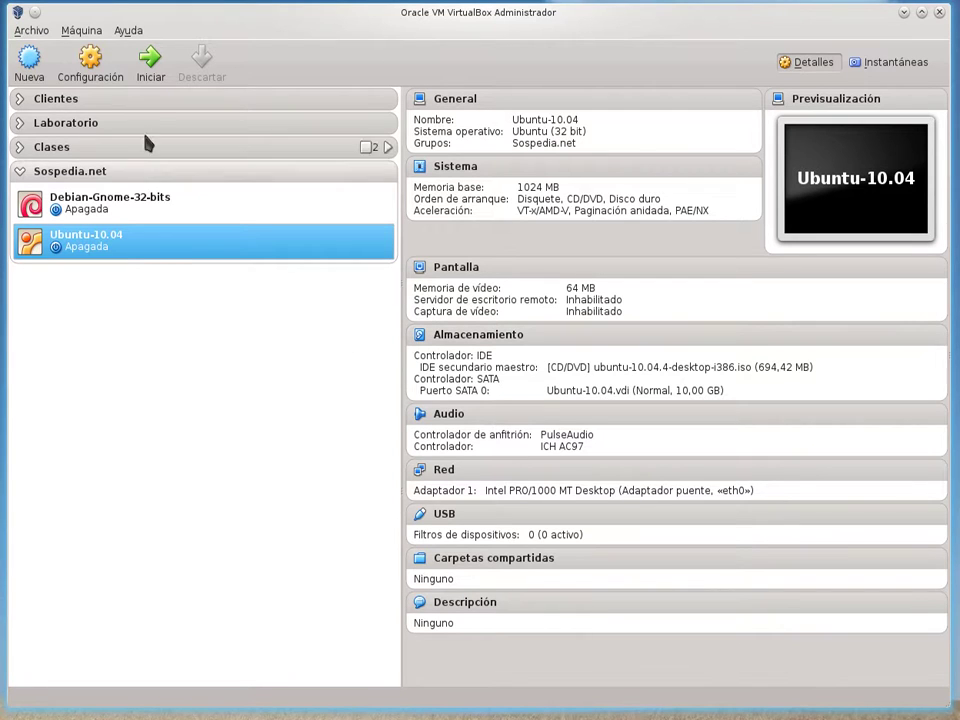
# Start the Ubuntu-10.04 VM and centre its window while it boots to the installer Welcome screen.
pyautogui.click(149, 64)
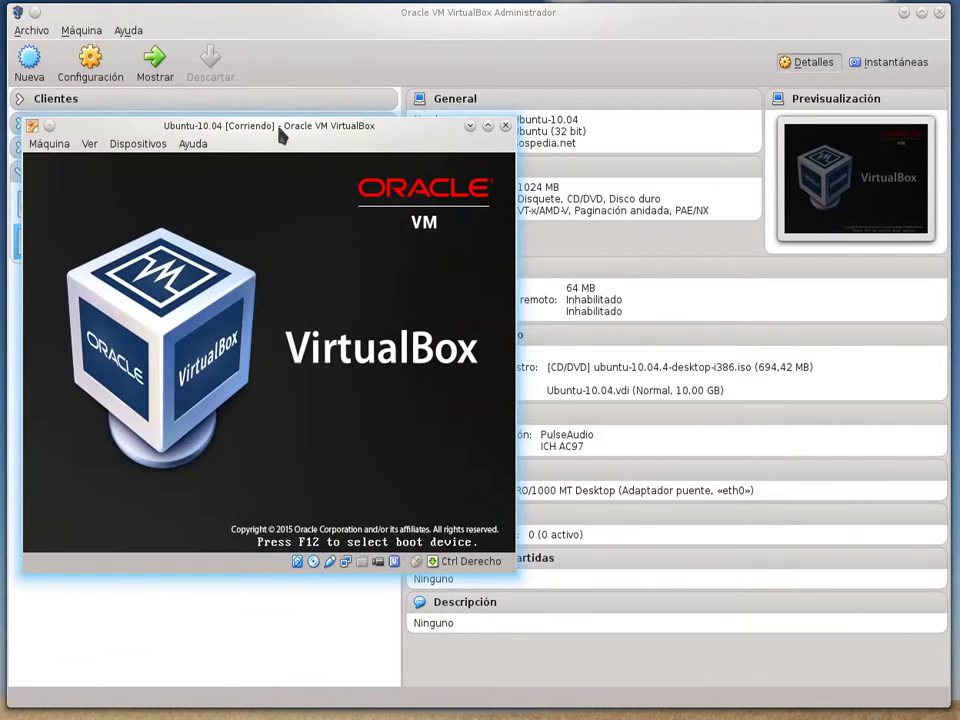
pyautogui.moveTo(281, 135); pyautogui.dragTo(507, 113)
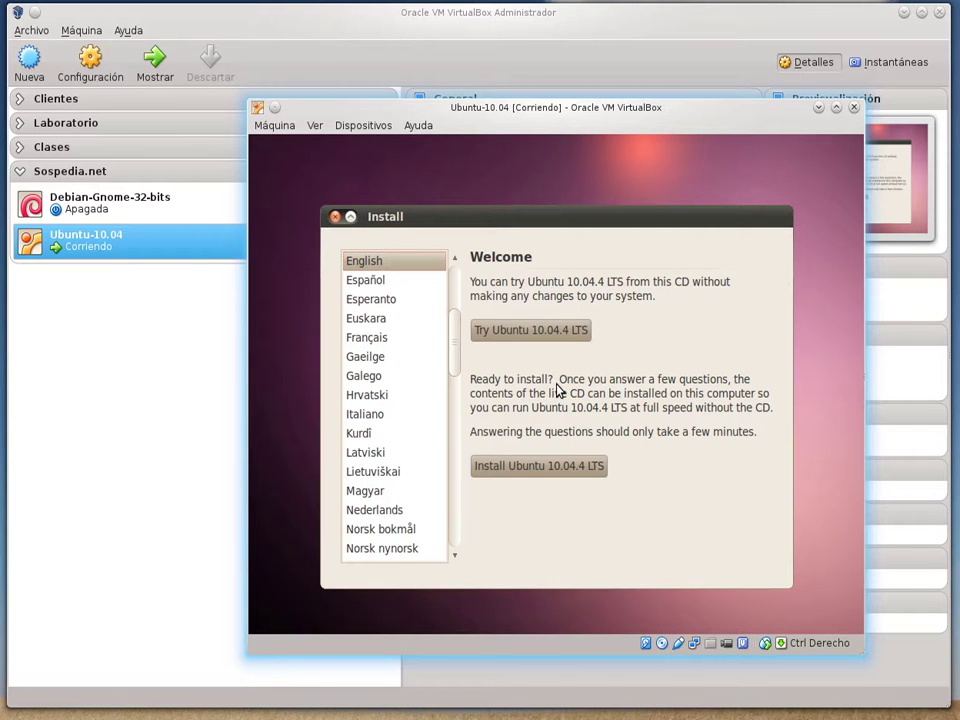
# Choose Español as the installer language, begin installing Ubuntu and accept the Spain time zone.
pyautogui.press('Down')
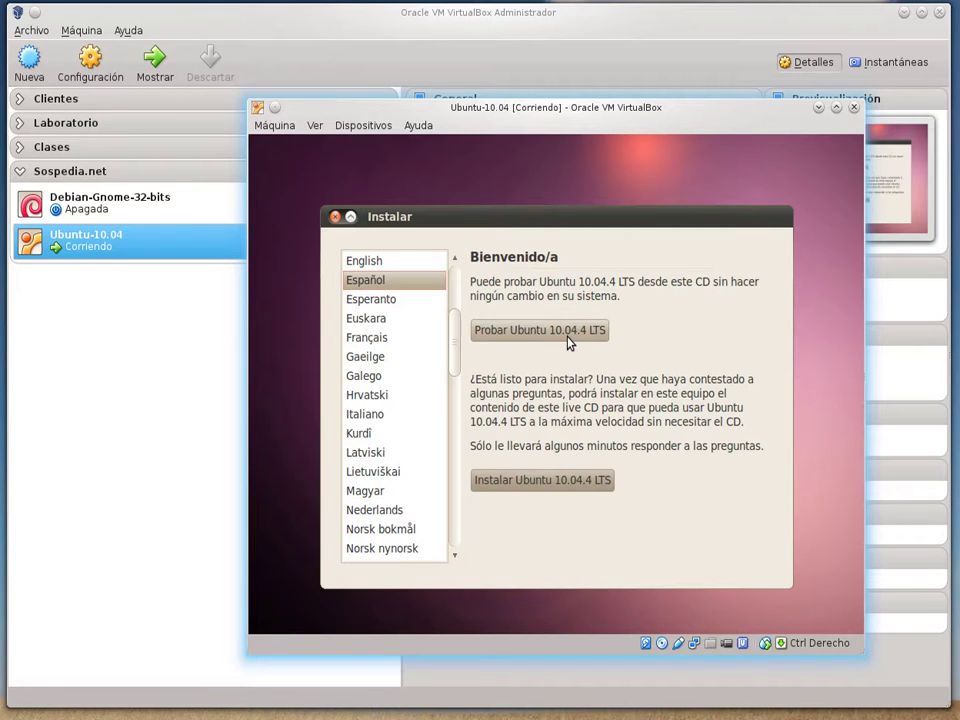
pyautogui.click(561, 484)
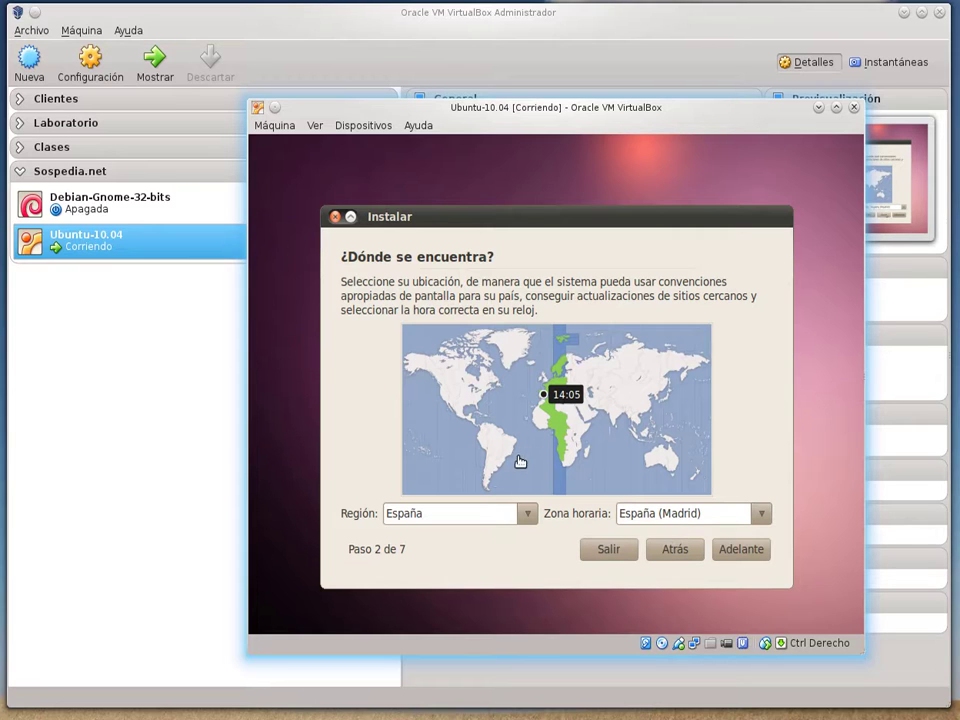
pyautogui.click(735, 555)
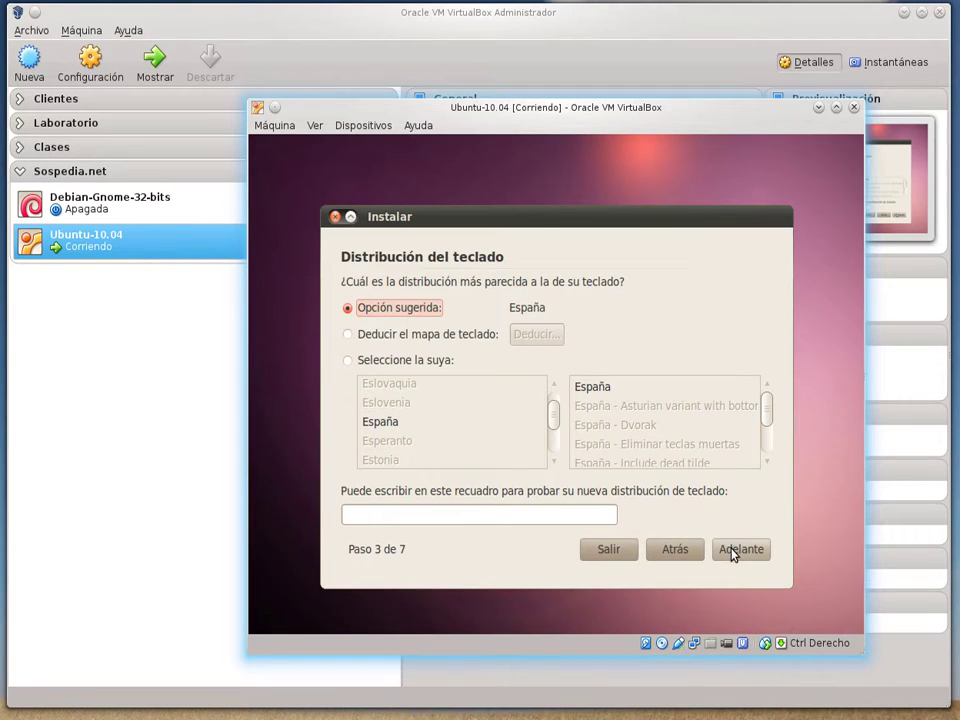
# Launch automatic keyboard layout detection and answer its key prompts.
pyautogui.click(489, 511)
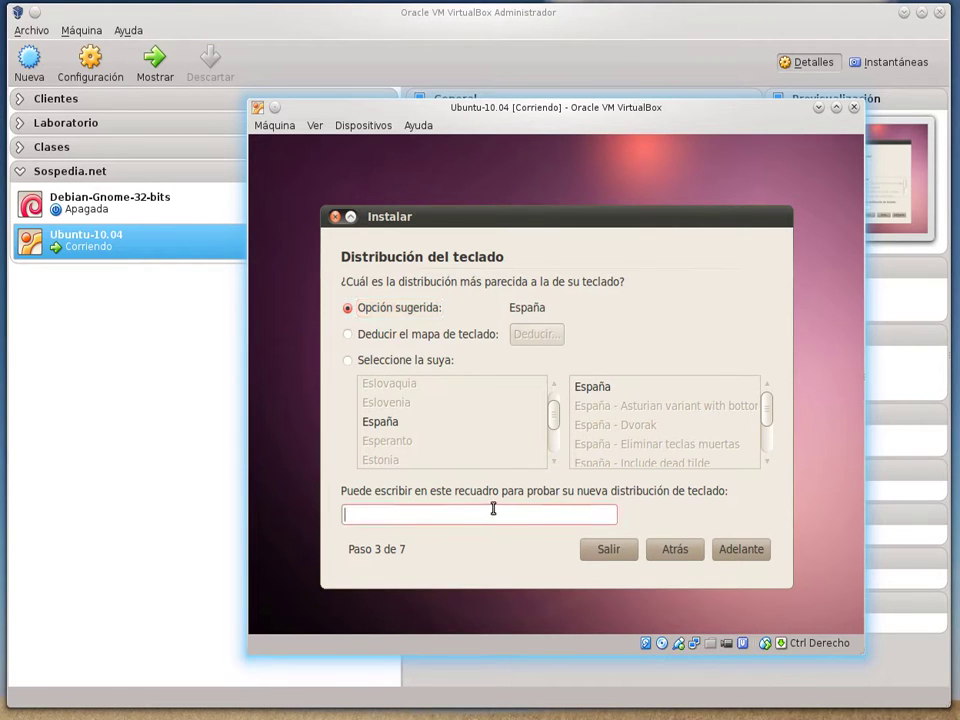
pyautogui.write('¿')
pyautogui.click(348, 336)
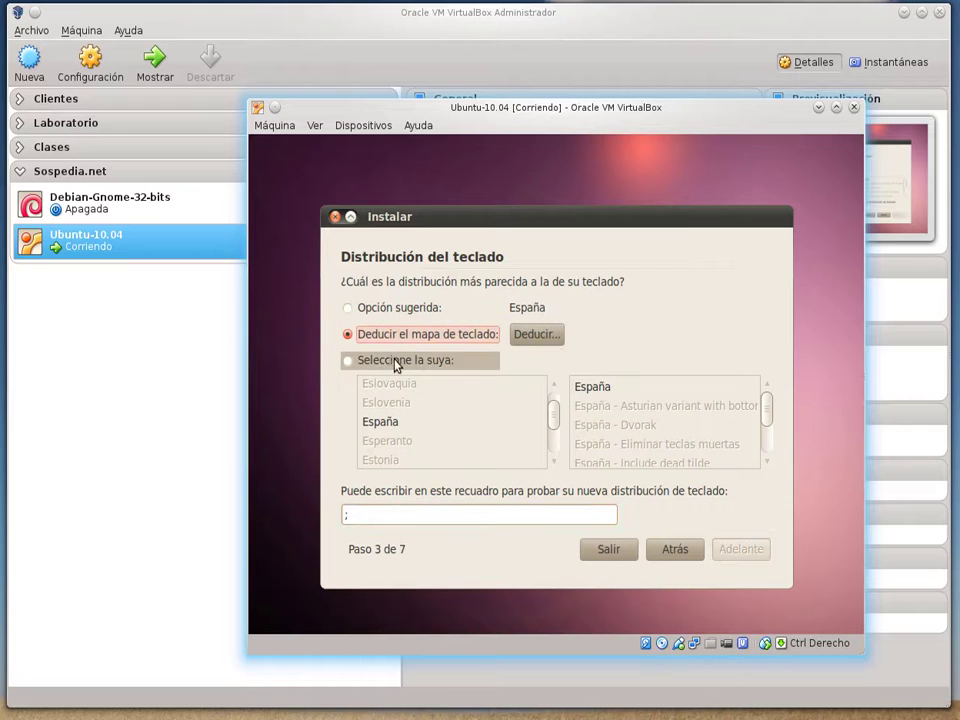
pyautogui.click(455, 514)
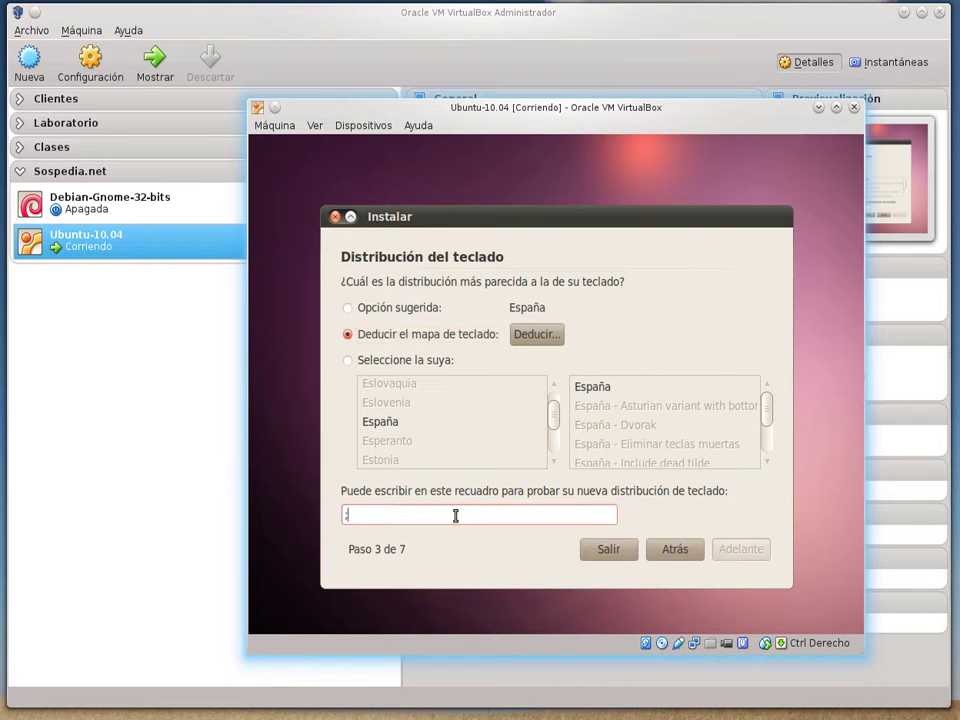
pyautogui.click(539, 337)
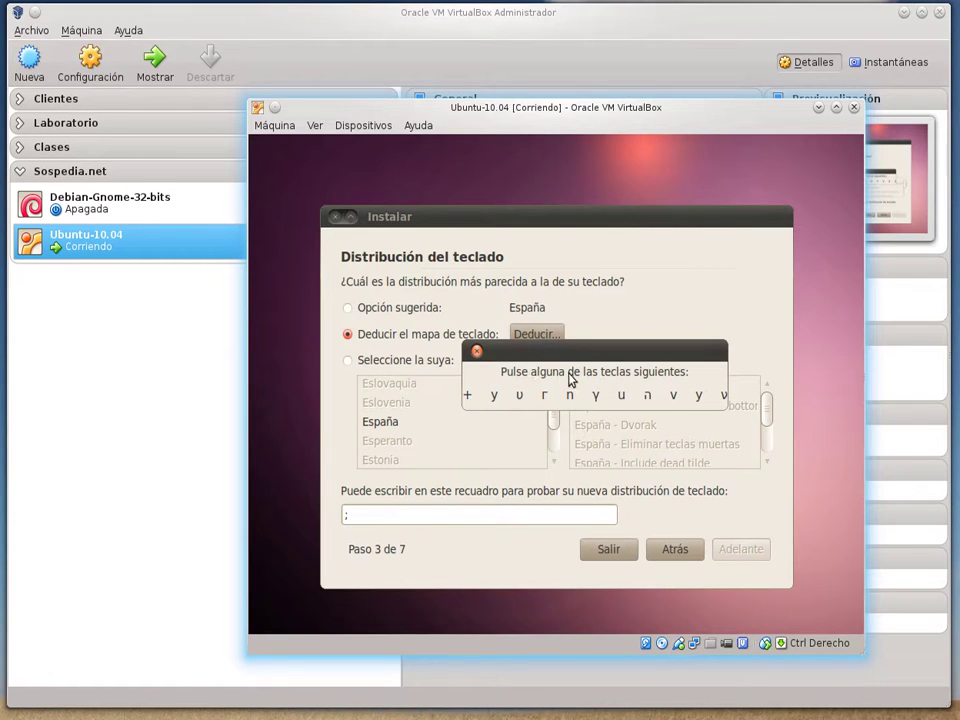
pyautogui.click(413, 517)
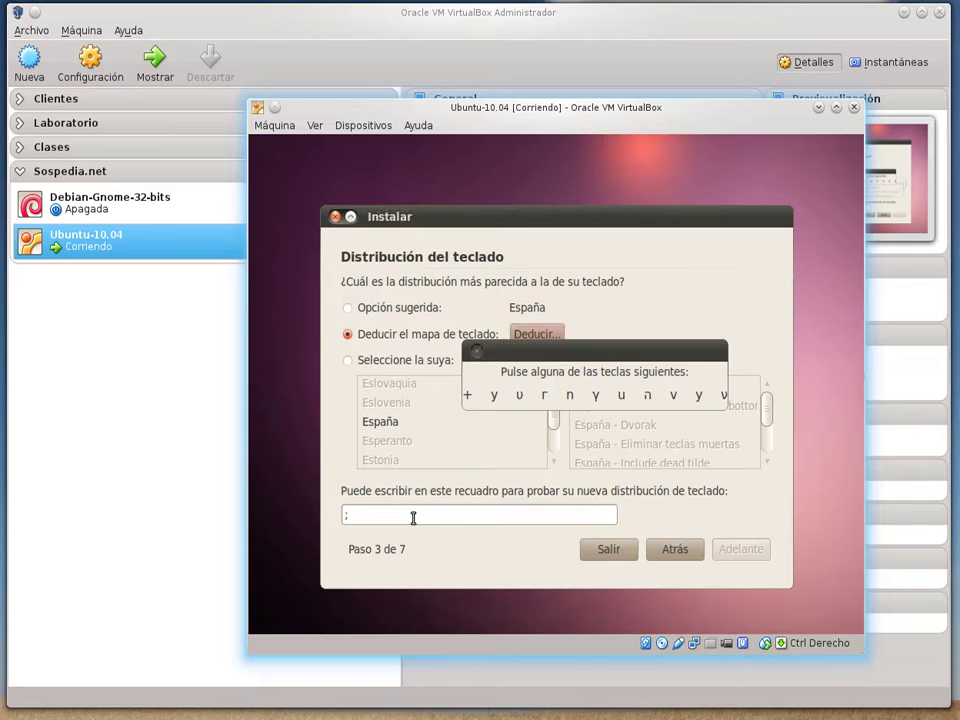
pyautogui.press('y')
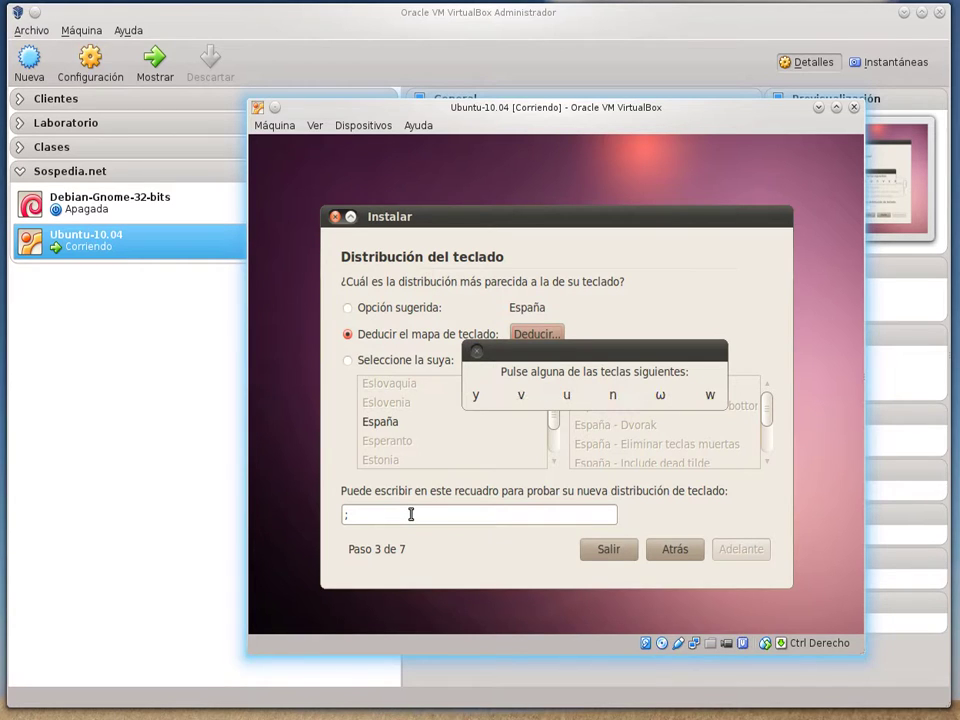
pyautogui.press('y')
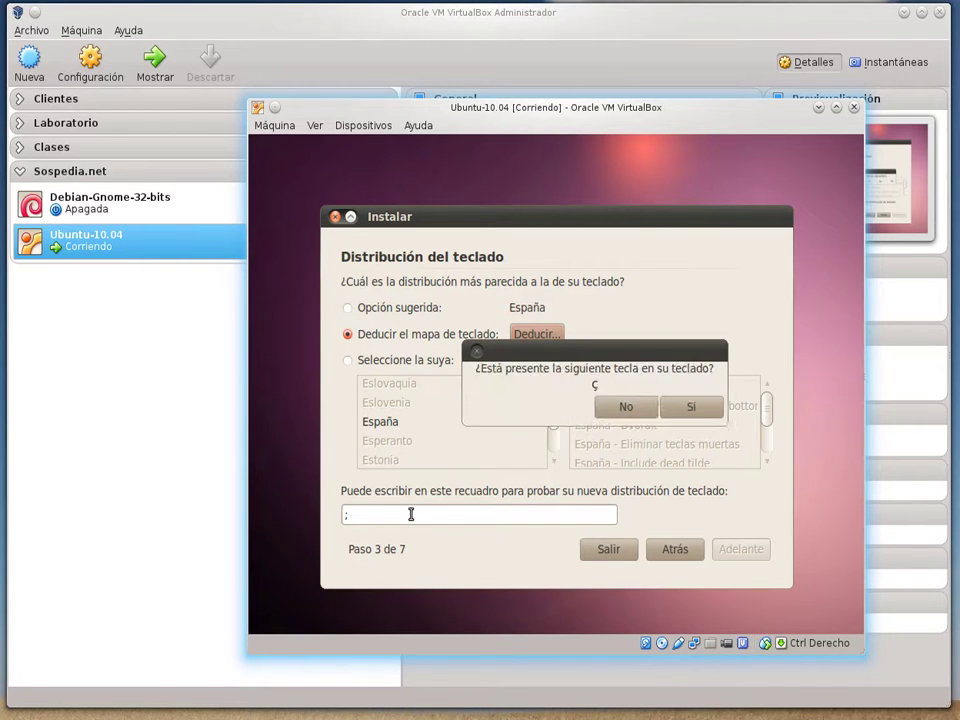
# Confirm the ç key so the layout is detected as España, test it and continue.
pyautogui.click(686, 408)
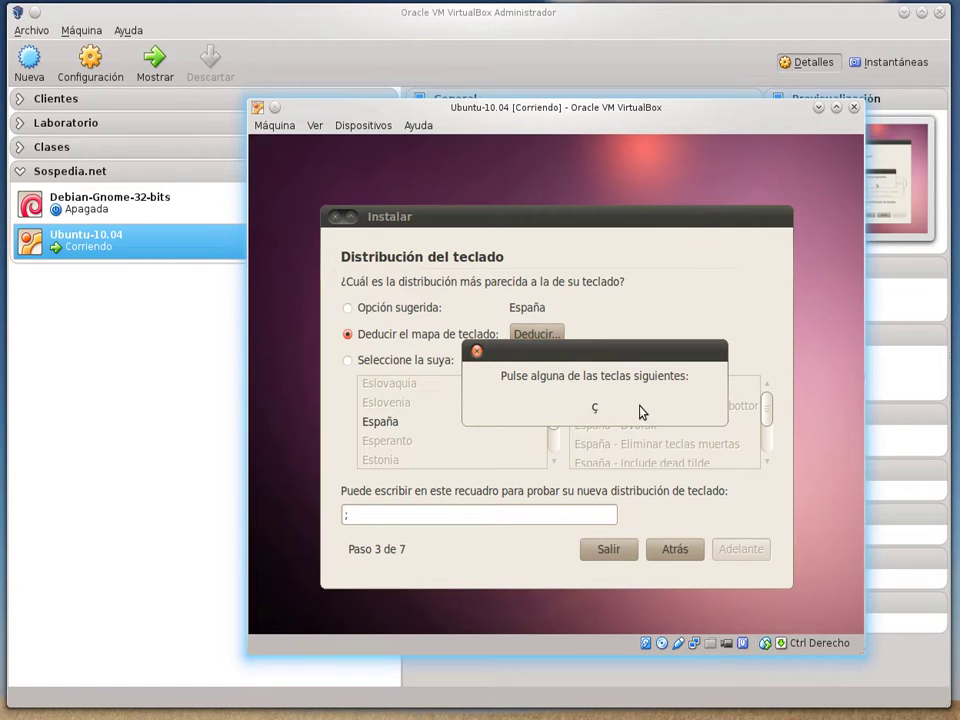
pyautogui.press('ccedilla')
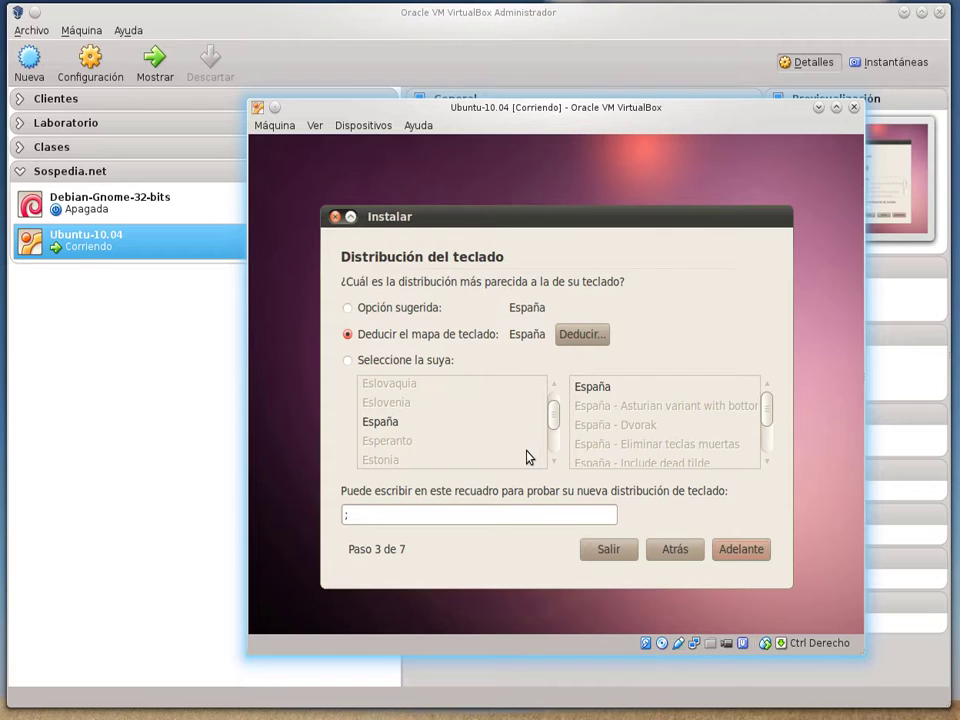
pyautogui.click(500, 516)
pyautogui.write(';ñ')
pyautogui.click(755, 565)
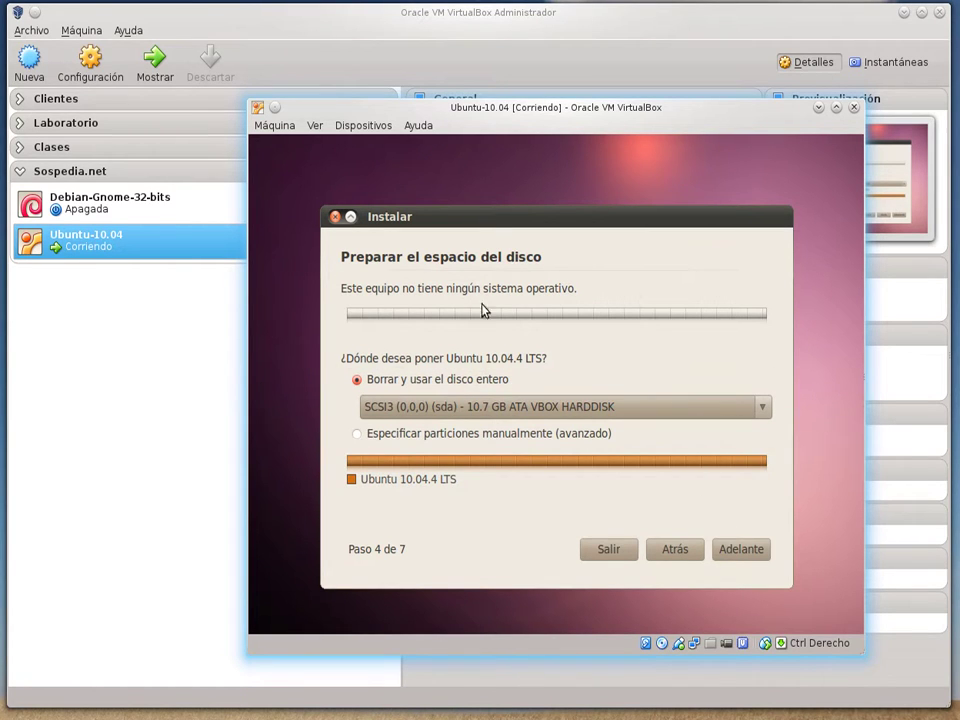
# Keep 'Borrar y usar el disco entero' and continue to the user account step.
pyautogui.click(755, 558)
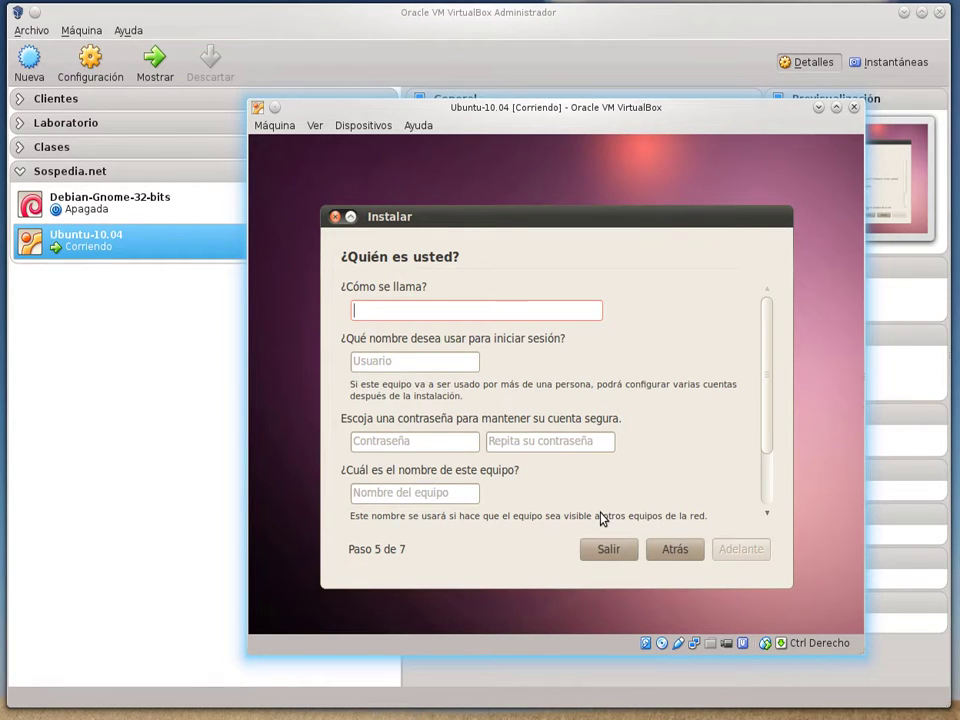
# Enter the user's full name, set and confirm the account password, and continue to the summary.
pyautogui.write('Jose Blanco')
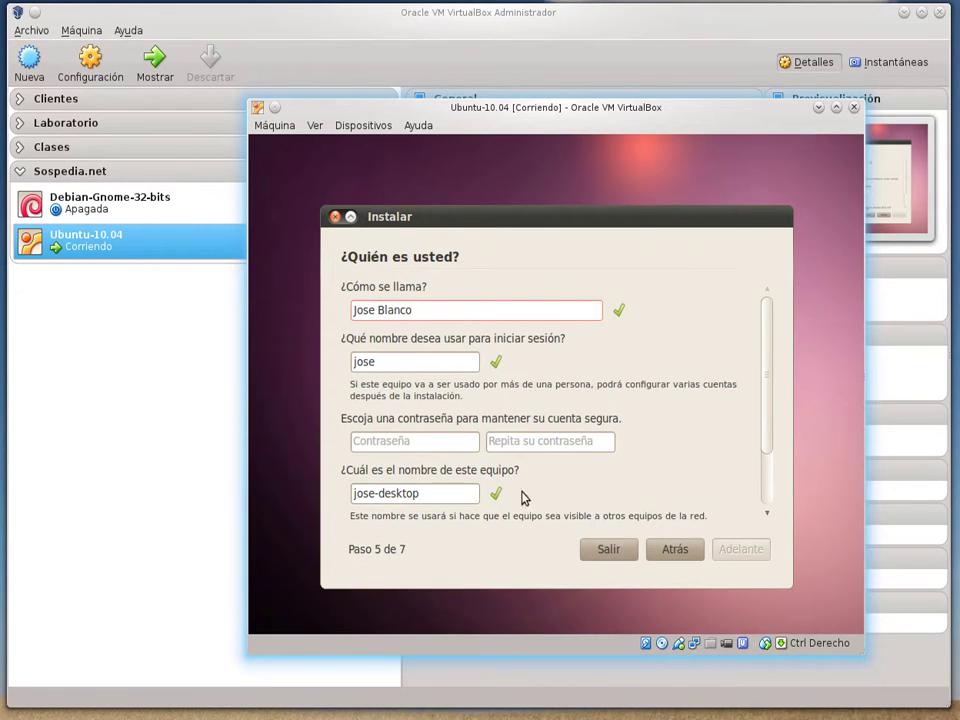
pyautogui.click(414, 364)
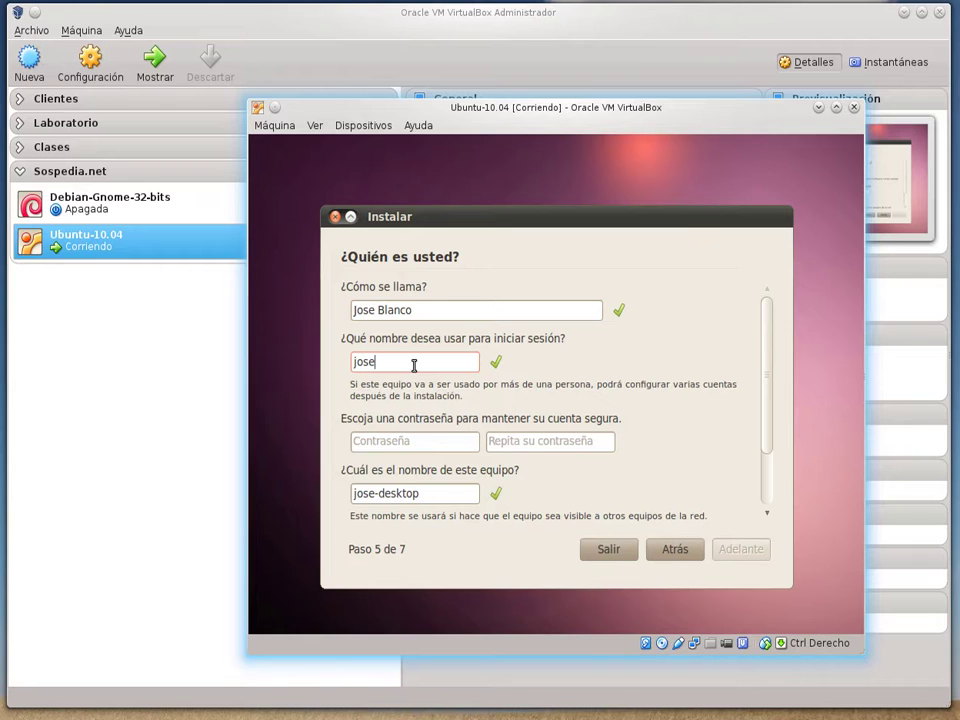
pyautogui.click(414, 446)
pyautogui.write('******')
pyautogui.click(550, 441)
pyautogui.write('******')
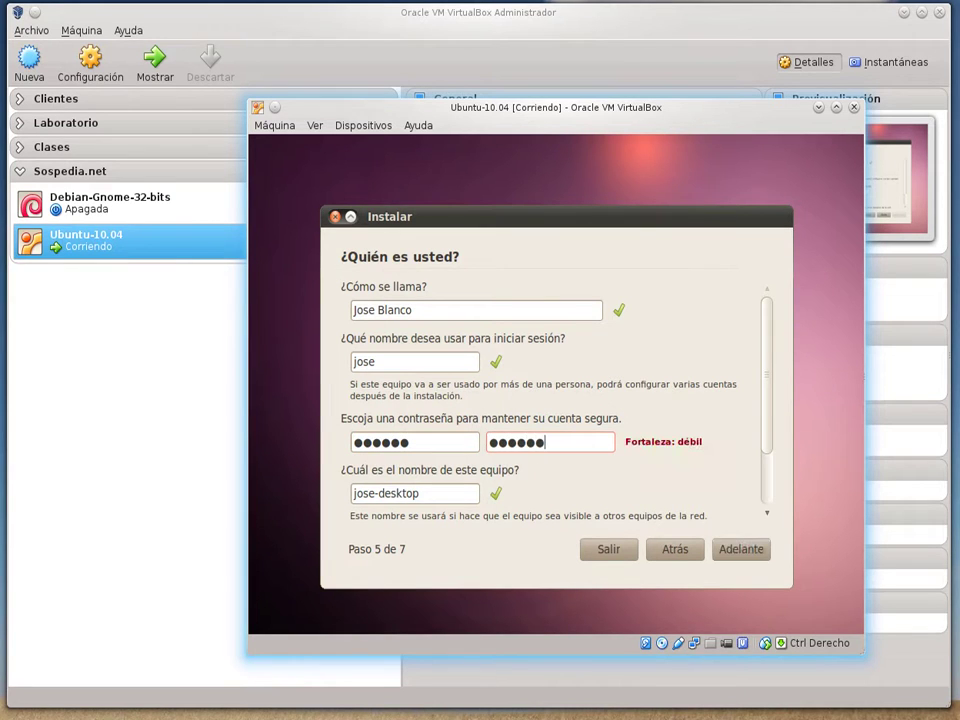
pyautogui.click(428, 493)
pyautogui.click(752, 554)
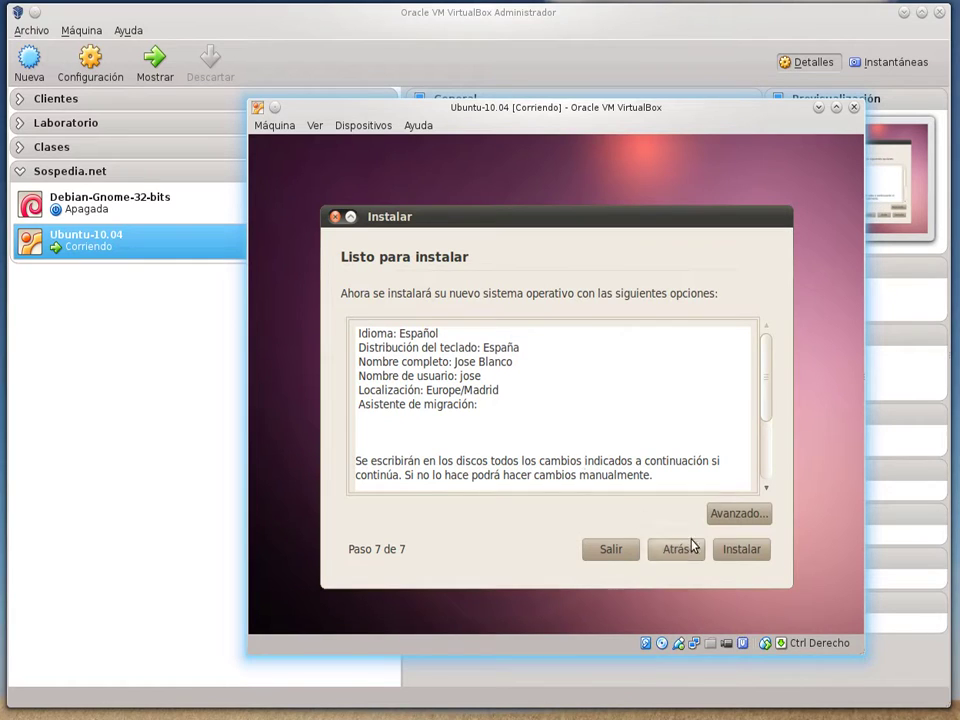
# Install Ubuntu 10.04 and choose 'Reiniciar ahora' once installation completes.
pyautogui.click(751, 556)
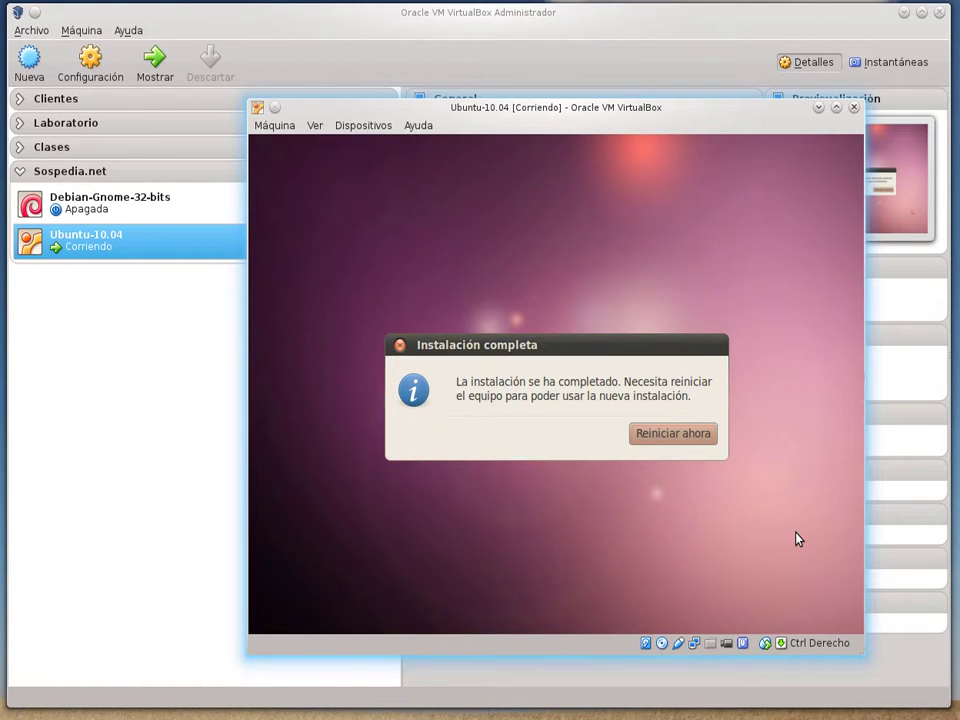
pyautogui.click(692, 445)
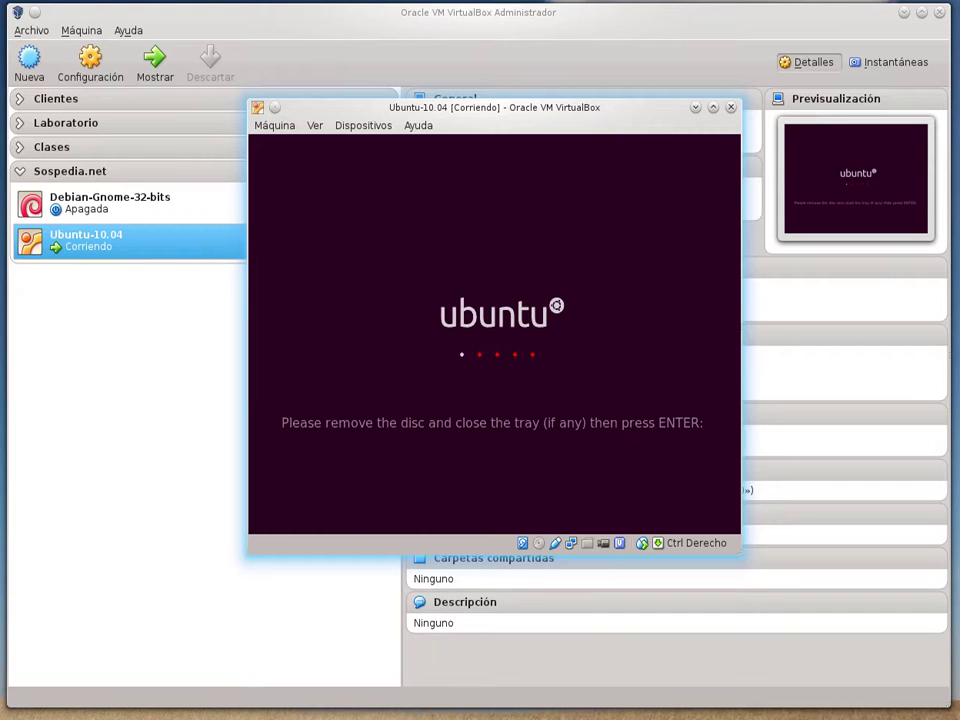
# Confirm the remove-disc prompt so the VM reboots to the Ubuntu login screen.
pyautogui.press('Return')
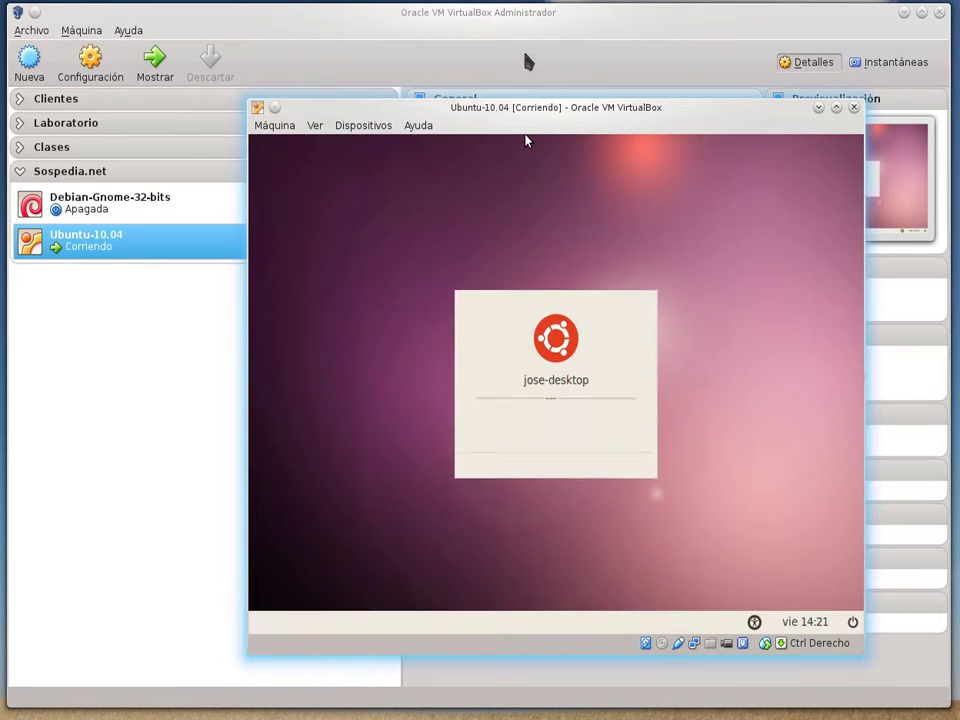
# Select the new user on the login screen, enter the password and sign in to the GNOME desktop.
pyautogui.moveTo(520, 117); pyautogui.dragTo(409, 85)
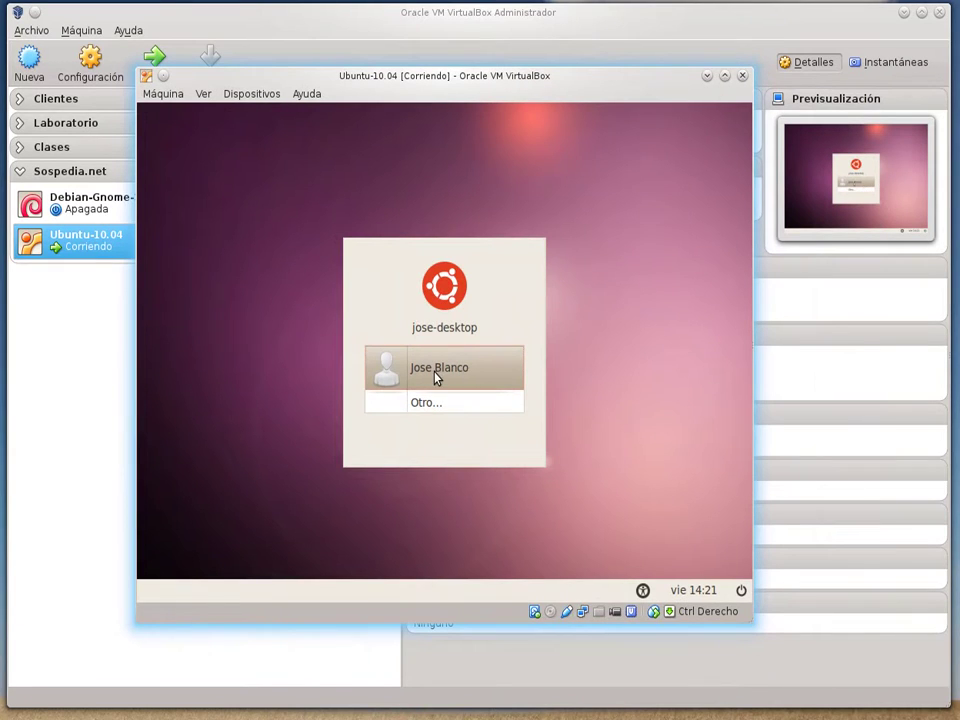
pyautogui.click(435, 370)
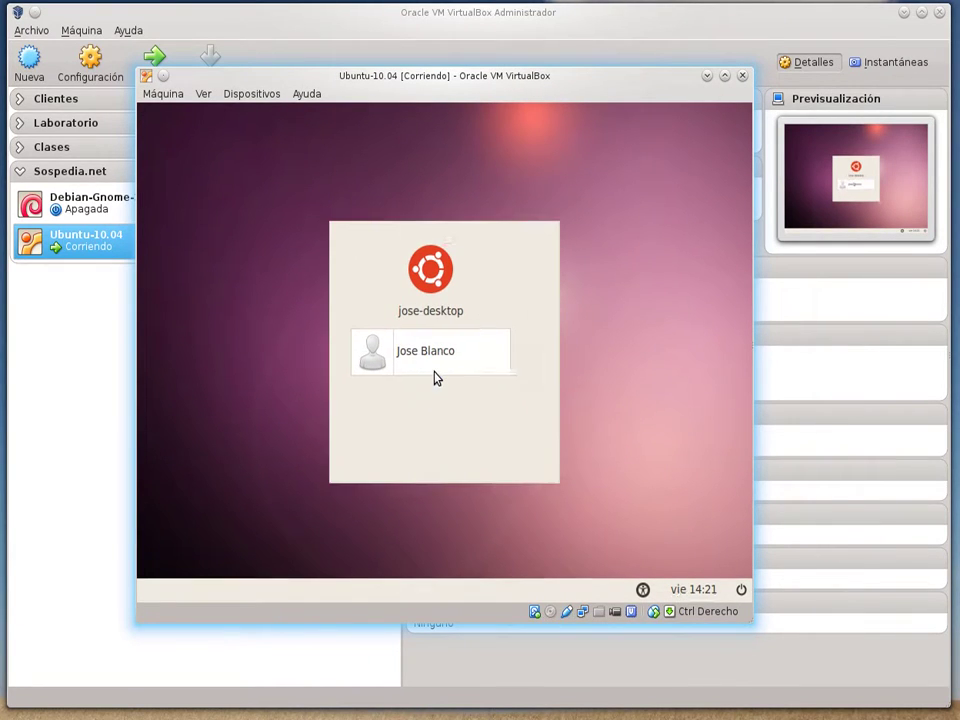
pyautogui.write('******')
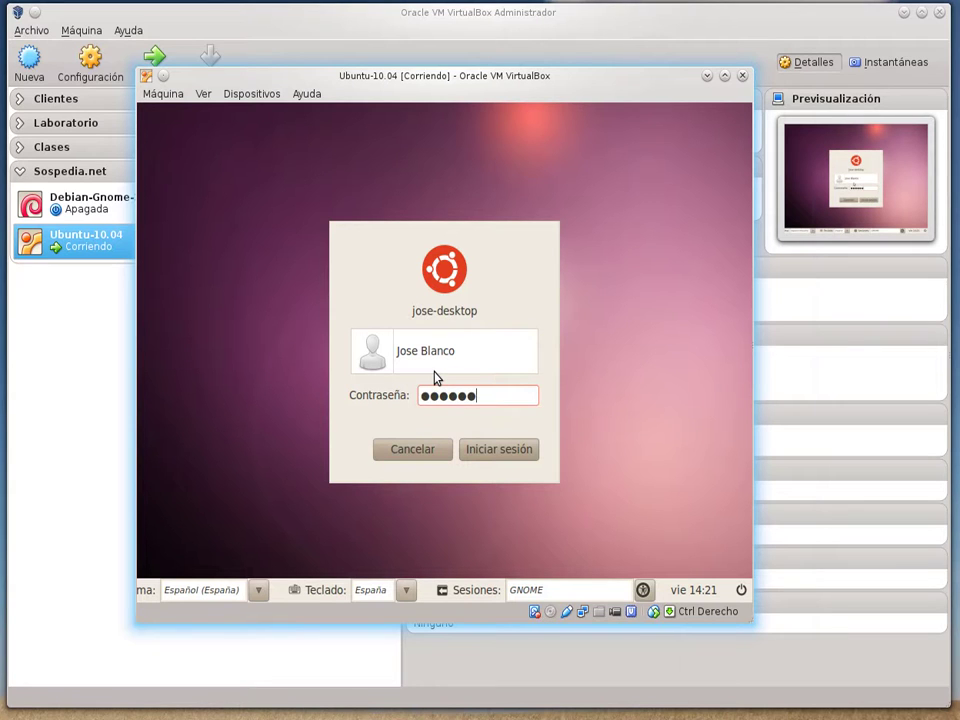
pyautogui.click(494, 450)
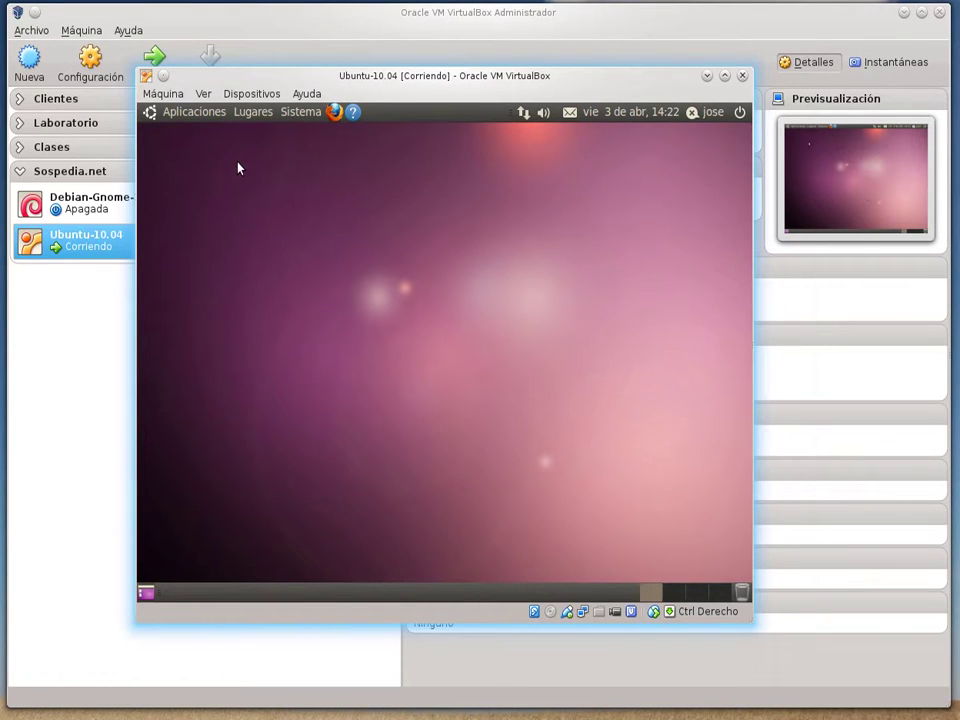
# Insert the Guest Additions CD, run its autorun installer with the admin password, then close the finished terminal.
pyautogui.click(251, 96)
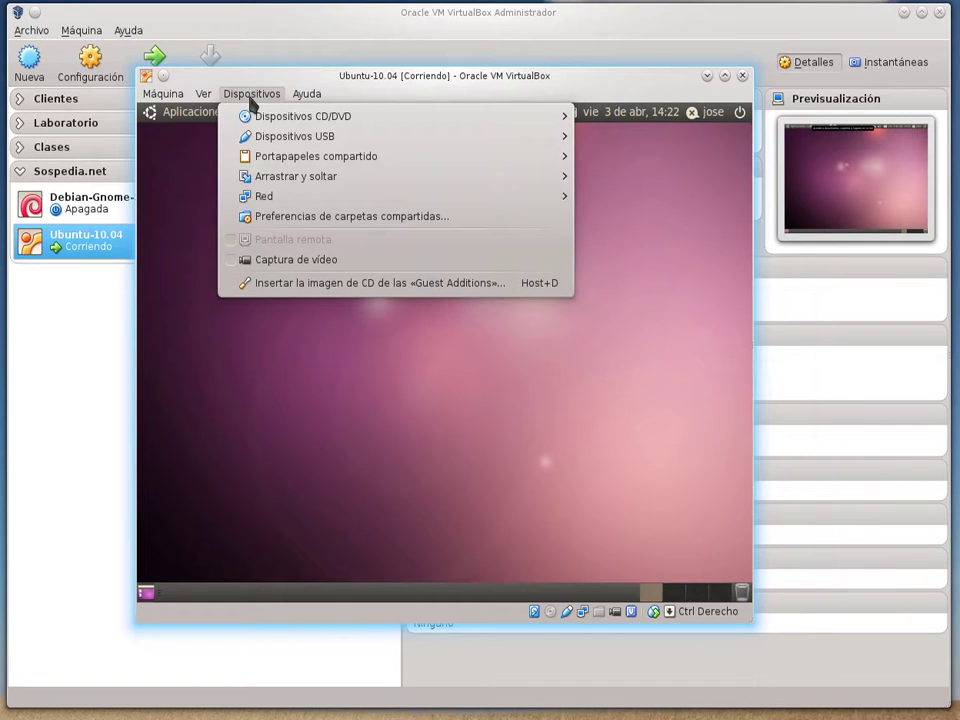
pyautogui.click(305, 283)
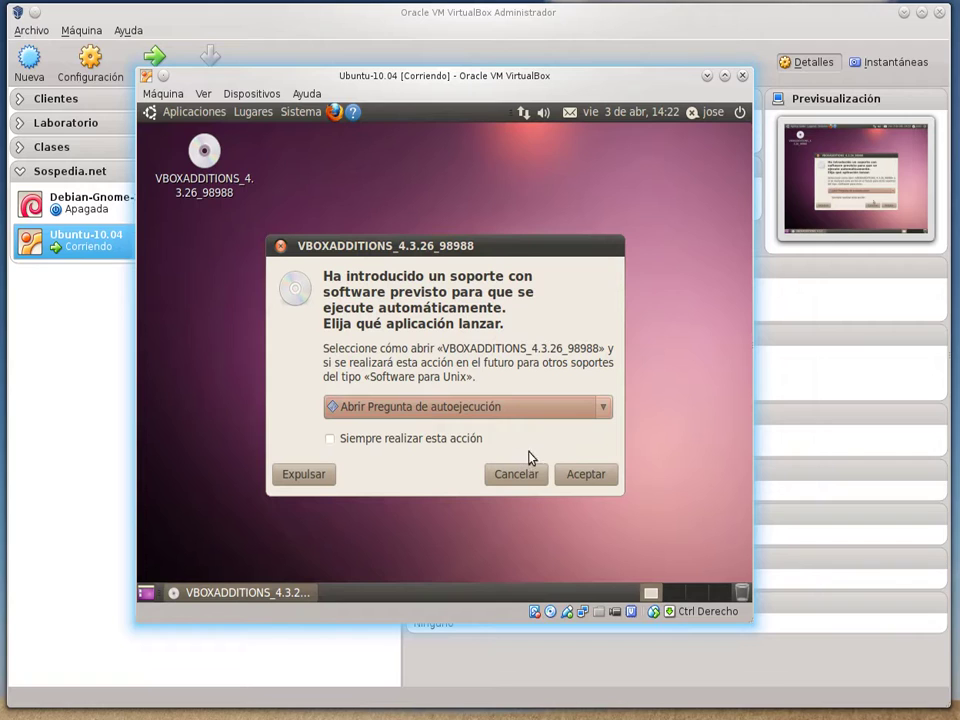
pyautogui.click(577, 480)
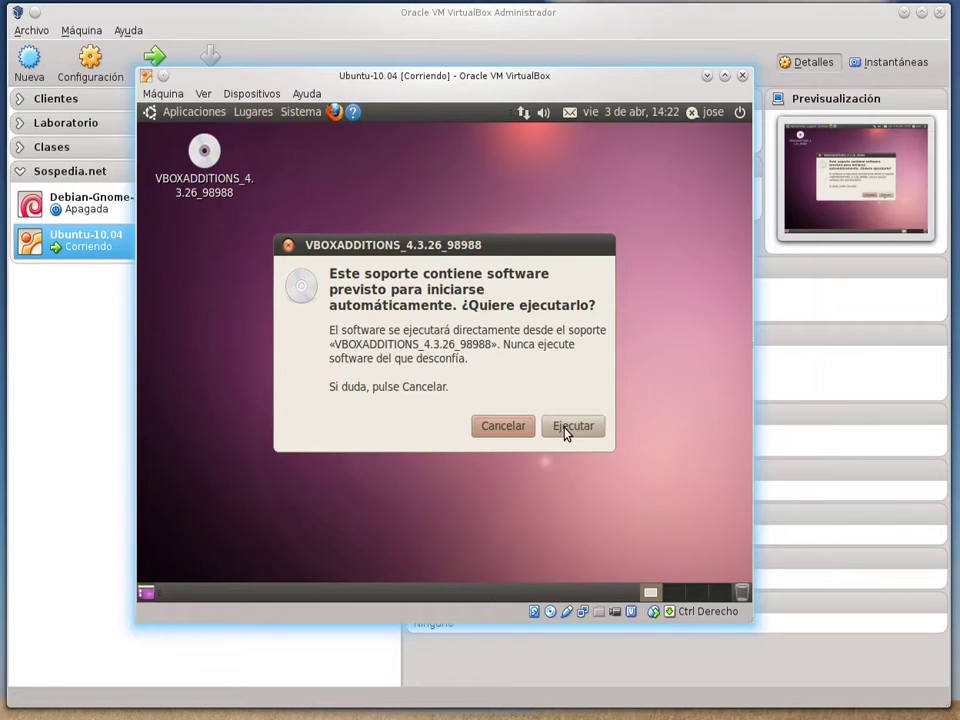
pyautogui.click(566, 428)
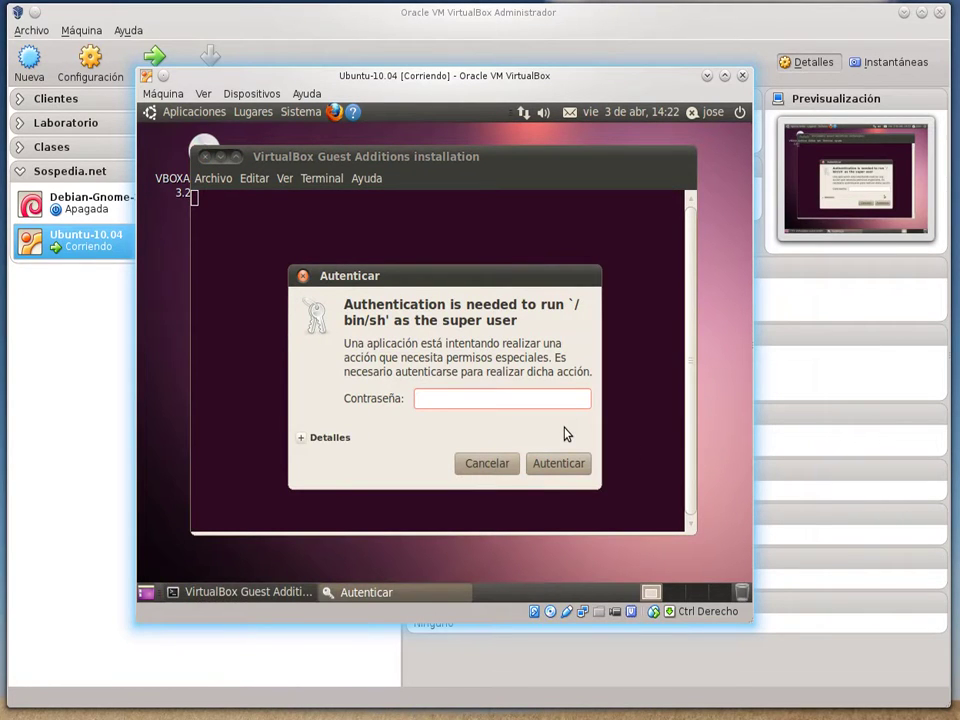
pyautogui.write('******')
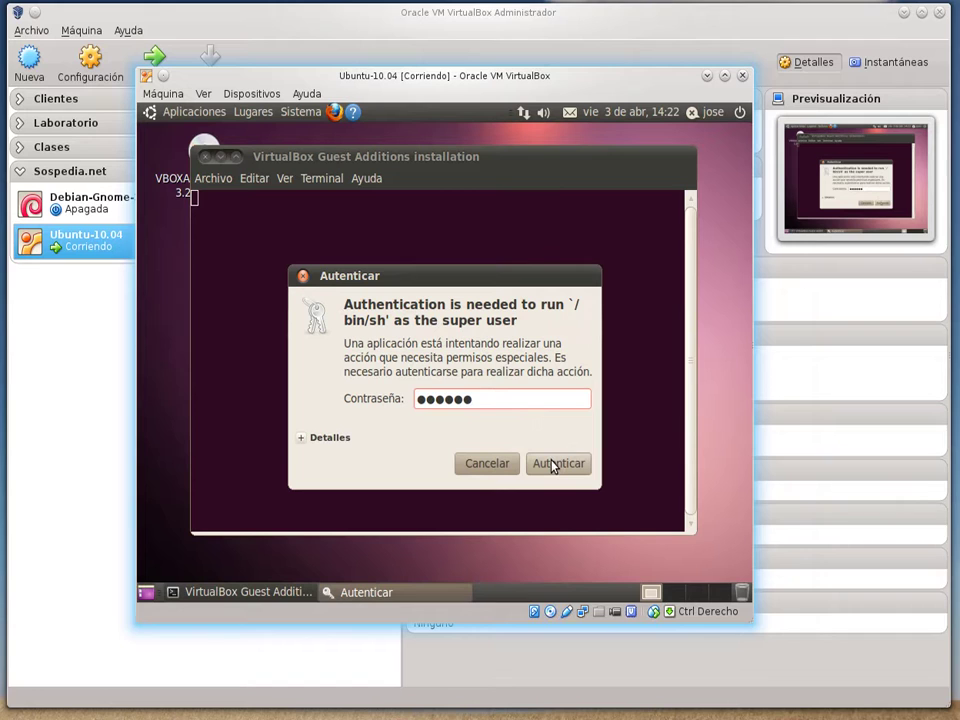
pyautogui.click(553, 465)
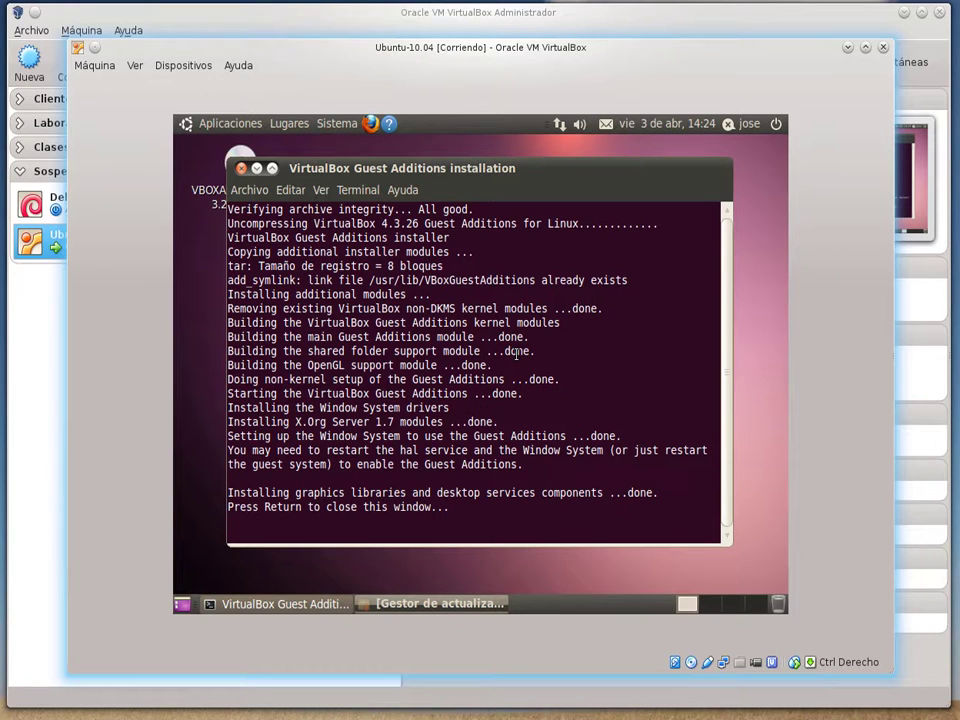
pyautogui.press('Return')
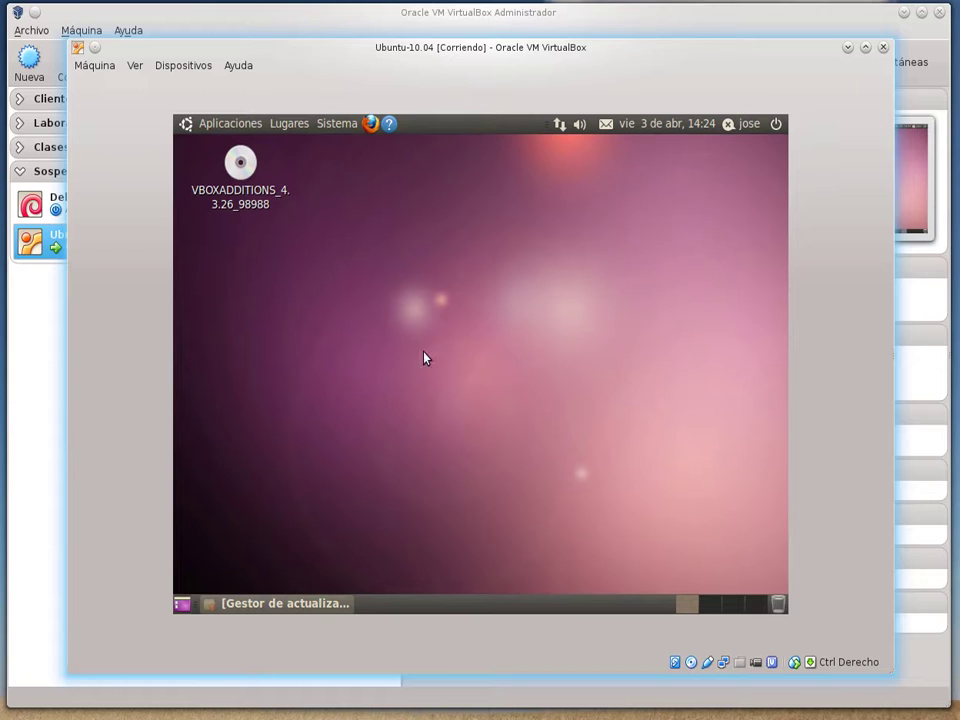
# Bring the Update Manager window listing 273 updates back to the front.
pyautogui.click(333, 604)
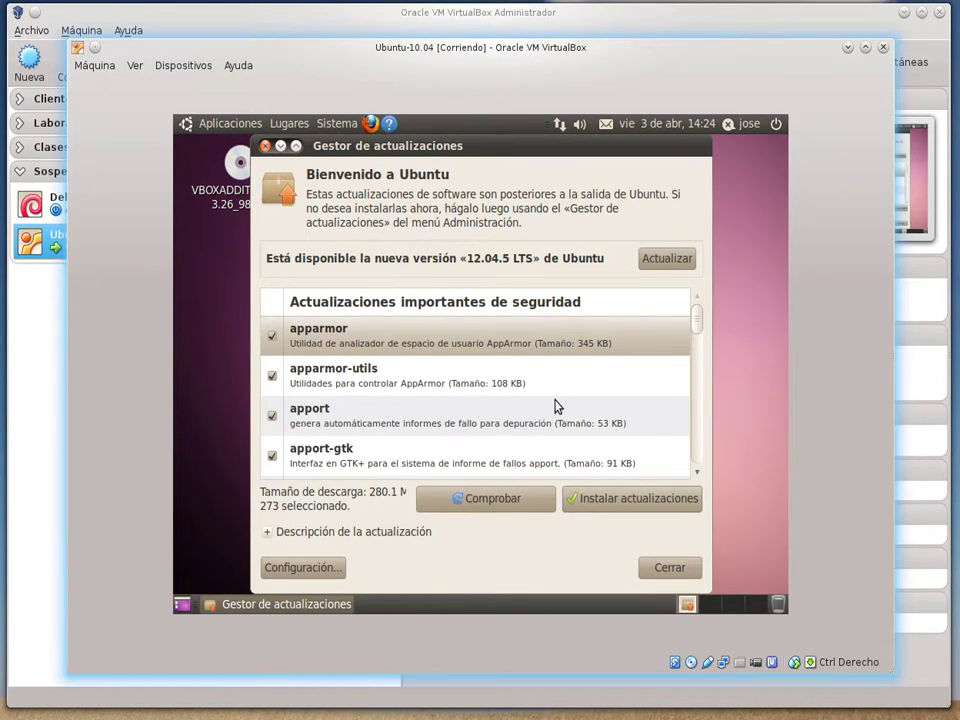
# Install the 273 selected updates, authenticating with the administrator password.
pyautogui.click(590, 506)
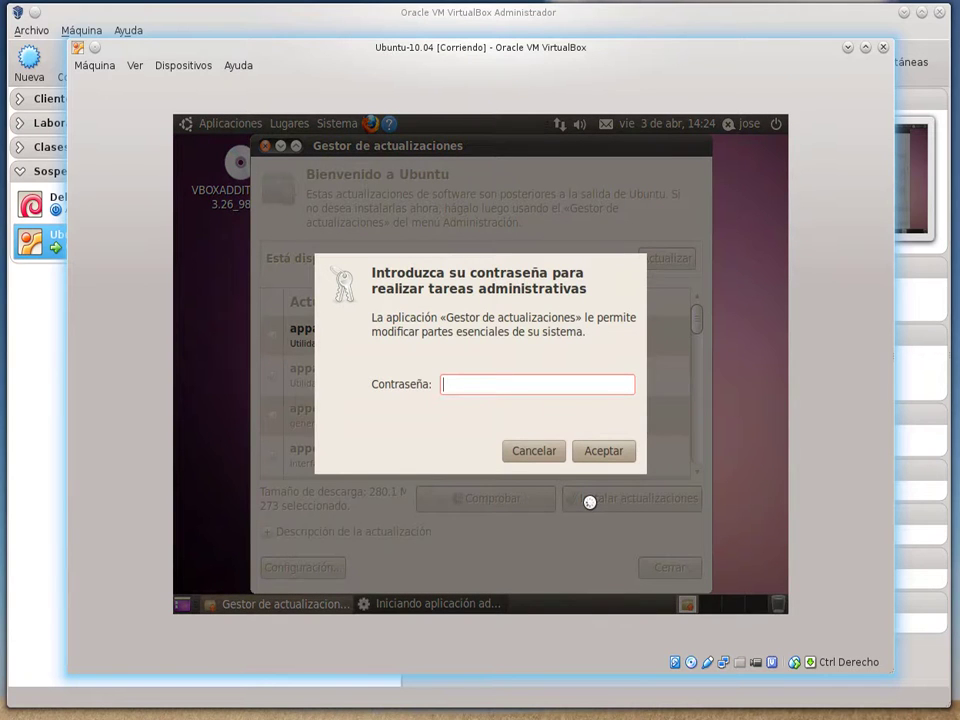
pyautogui.write('••••••')
pyautogui.click(606, 452)
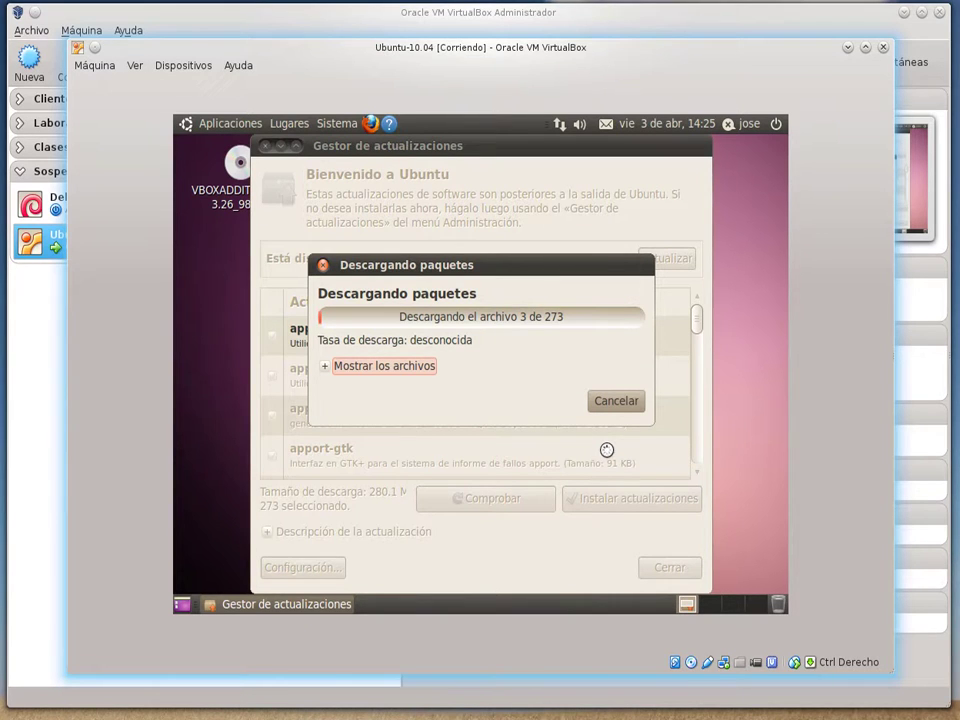
# Move the download progress dialog up, show its file list, and wake the guest's unlock prompt.
pyautogui.moveTo(504, 267); pyautogui.dragTo(516, 178)
pyautogui.click(338, 280)
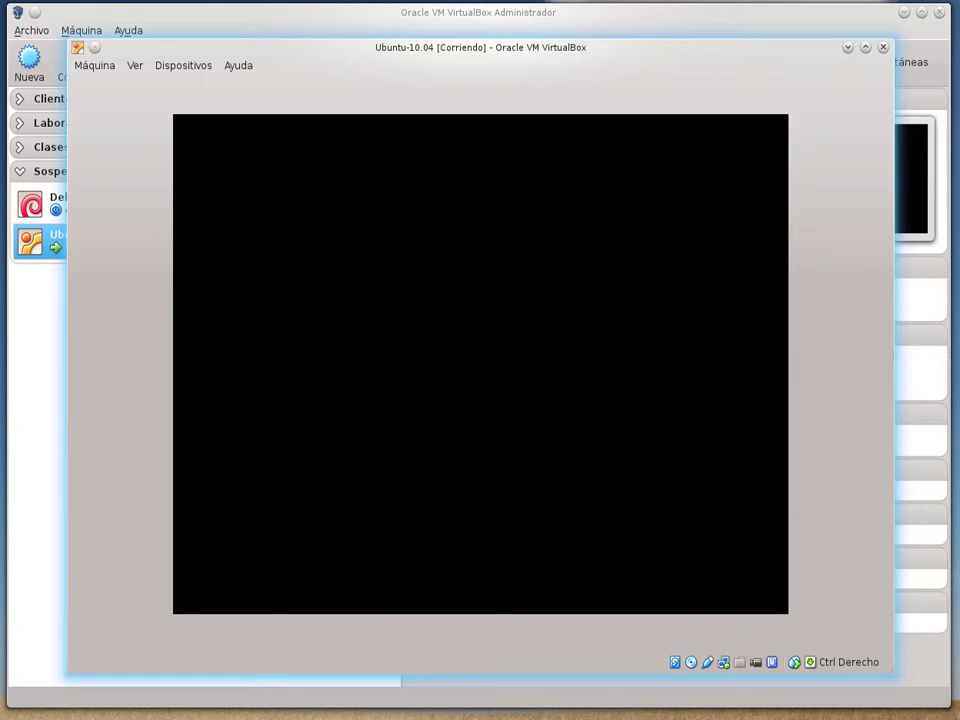
pyautogui.moveTo(607, 253)
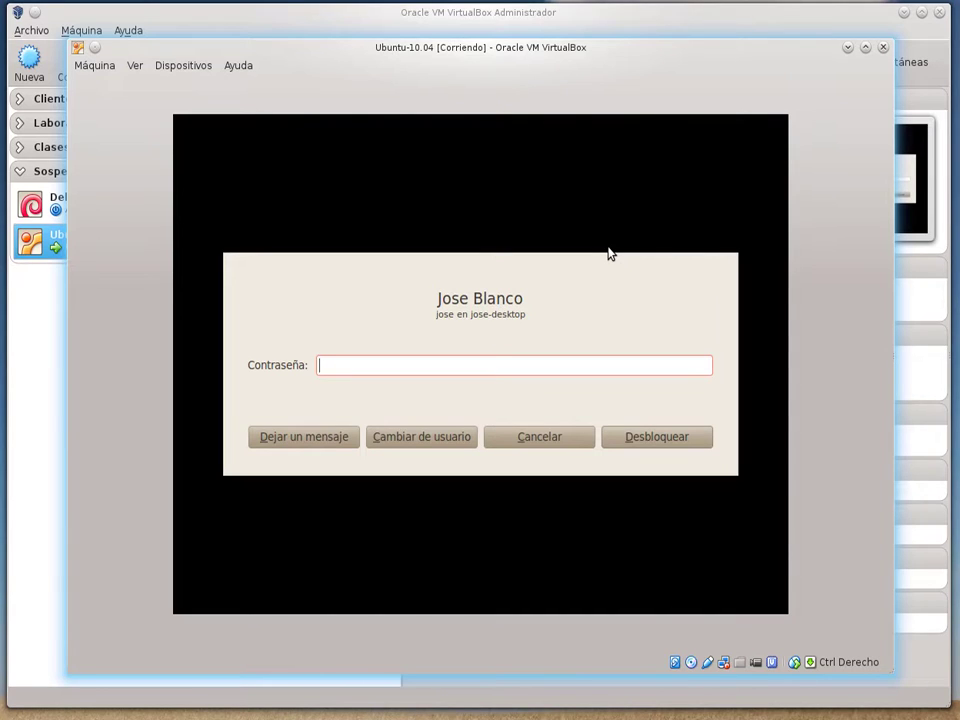
# Unlock the guest with the user password, raise the Aplicando los cambios dialog, and expand Detalles.
pyautogui.write('••••••')
pyautogui.press('Return')
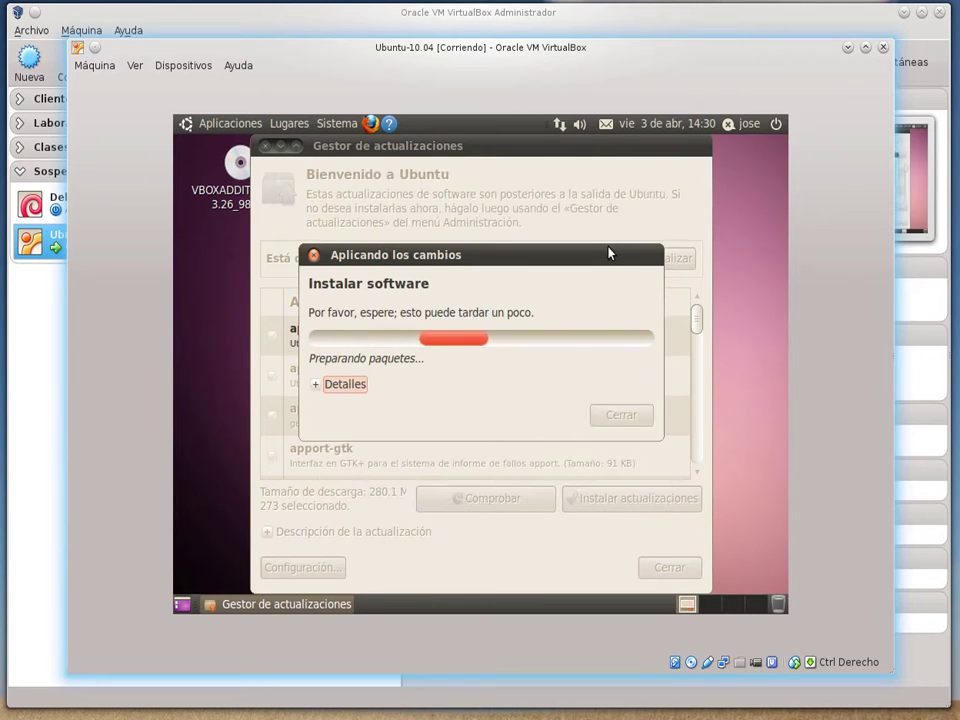
pyautogui.moveTo(485, 261); pyautogui.dragTo(496, 175)
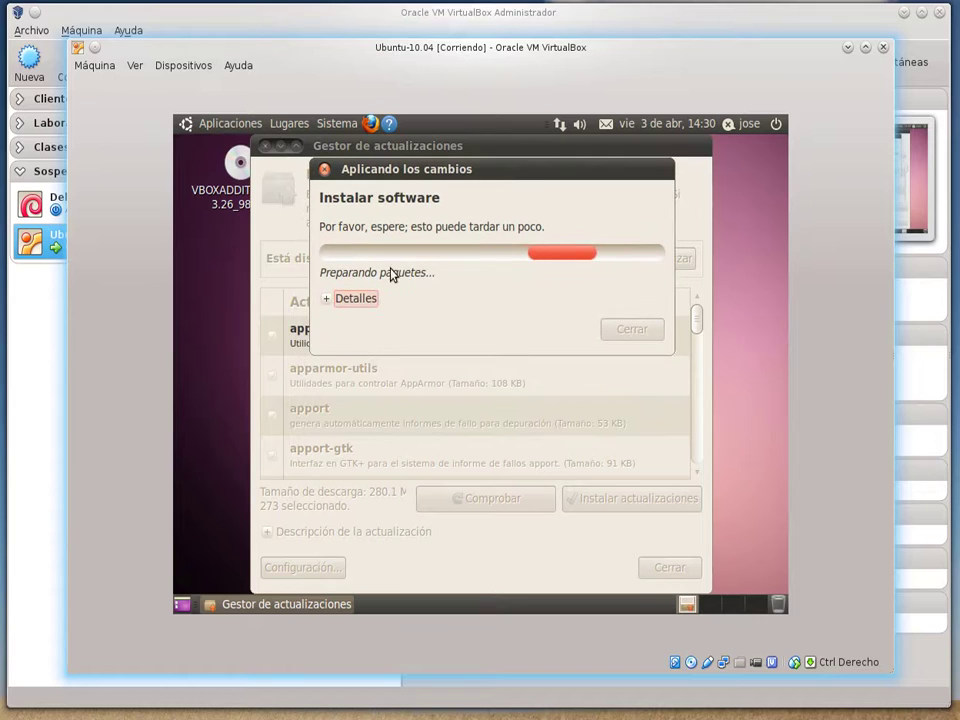
pyautogui.click(330, 299)
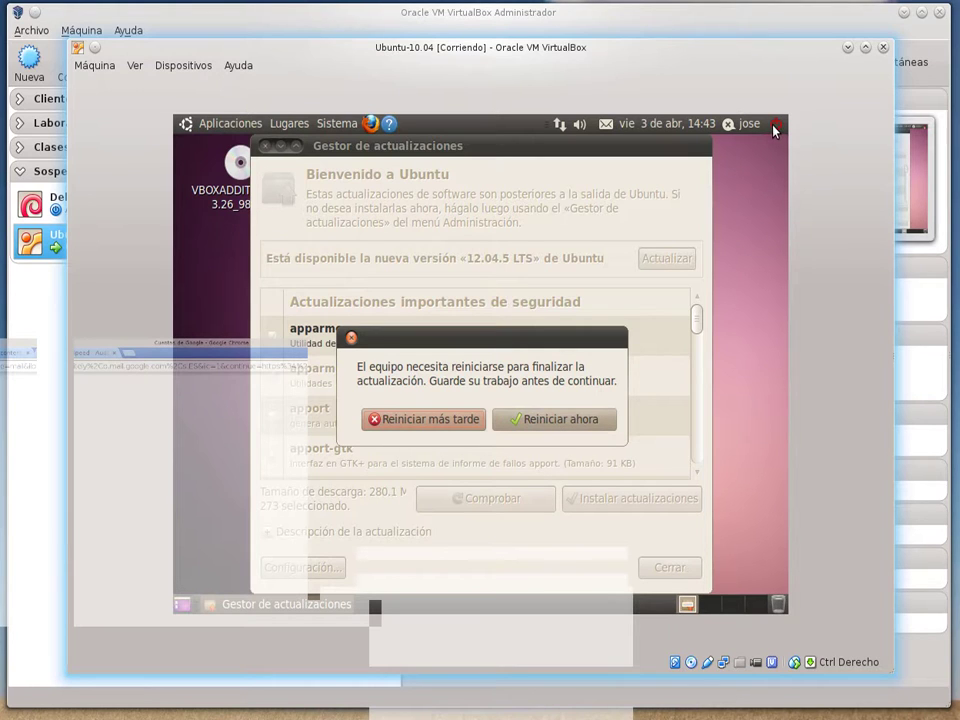
# Restart the guest to finish the updates, then log back in with the user's password.
pyautogui.click(578, 419)
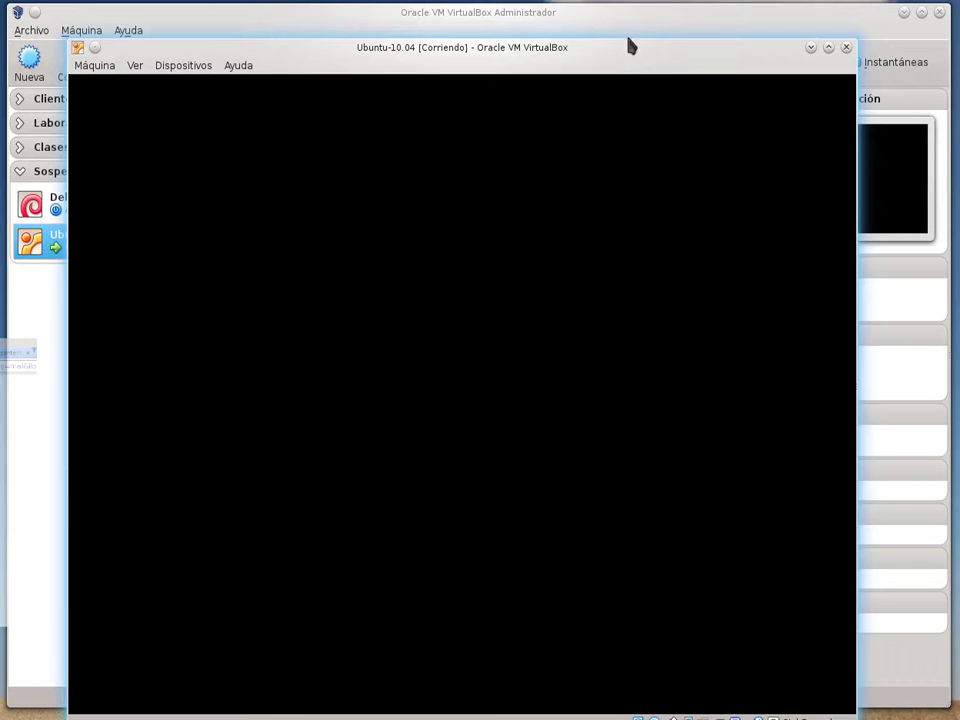
pyautogui.moveTo(602, 49); pyautogui.dragTo(581, 21)
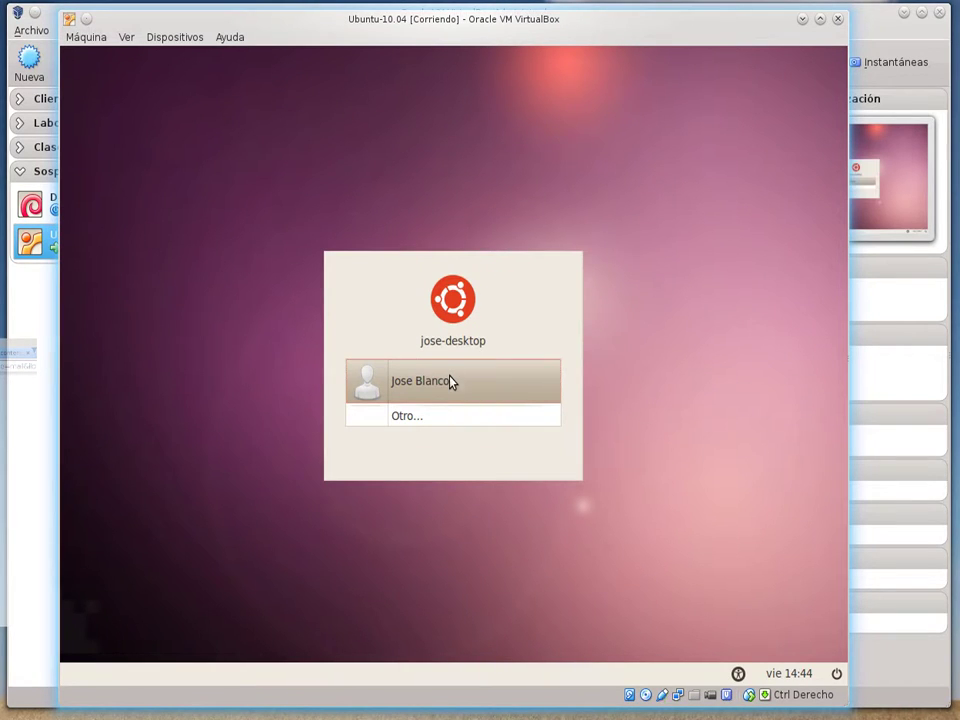
pyautogui.click(450, 380)
pyautogui.write('******')
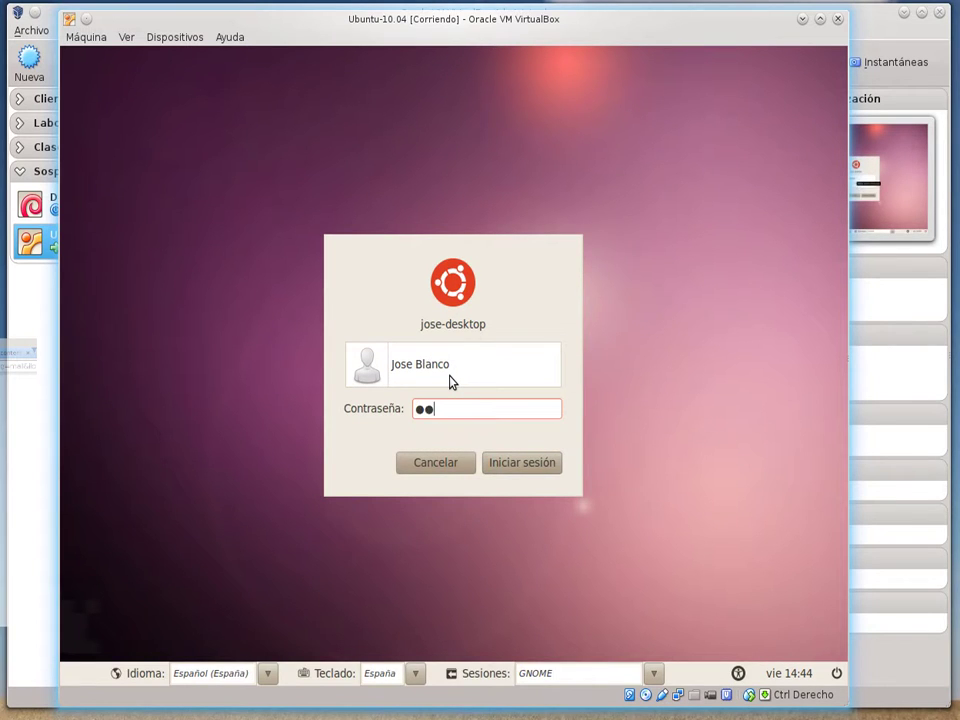
pyautogui.press('Return')
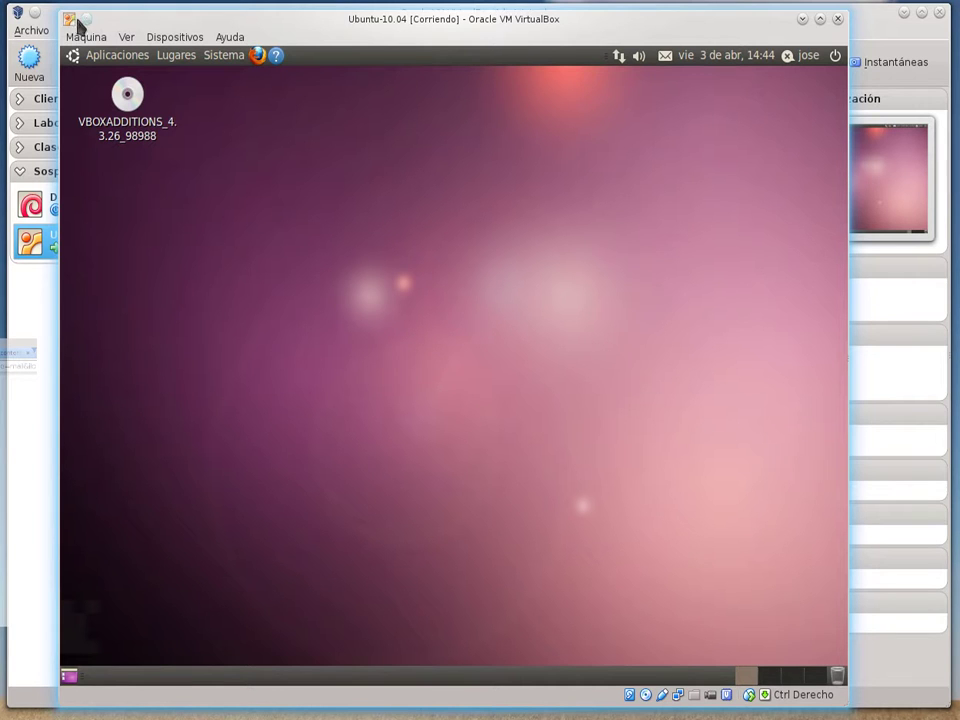
# Enlarge the VM window and open the VBOXADDITIONS disc with 'Abrir con Pregunta de autoejecución'.
pyautogui.moveTo(58, 10); pyautogui.dragTo(10, 5)
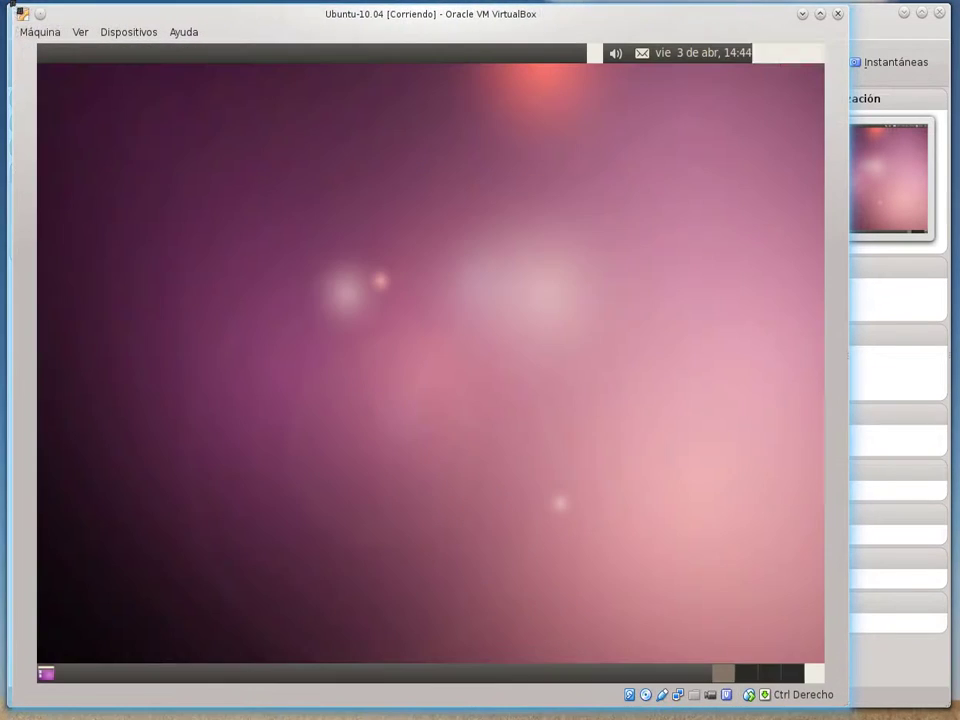
pyautogui.moveTo(844, 703); pyautogui.dragTo(925, 713)
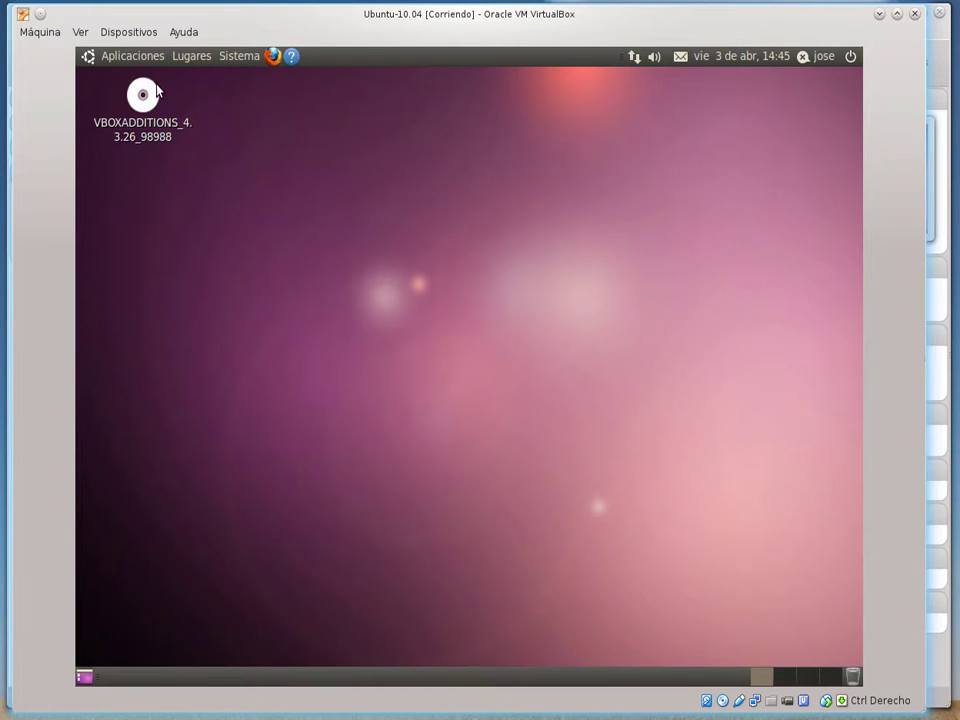
pyautogui.rightClick(146, 133)
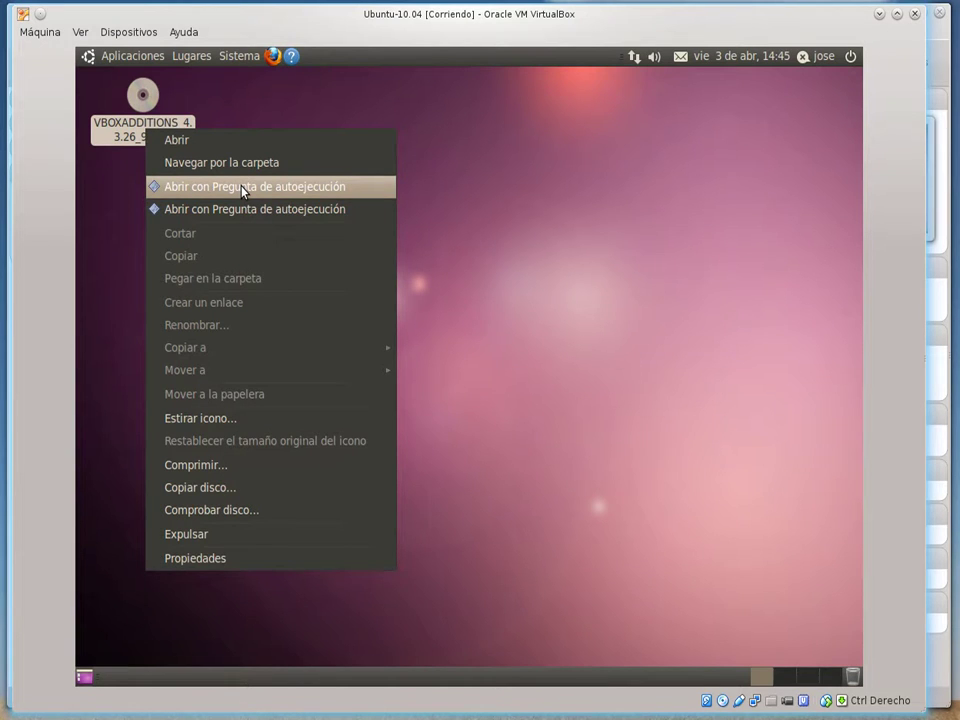
pyautogui.click(243, 188)
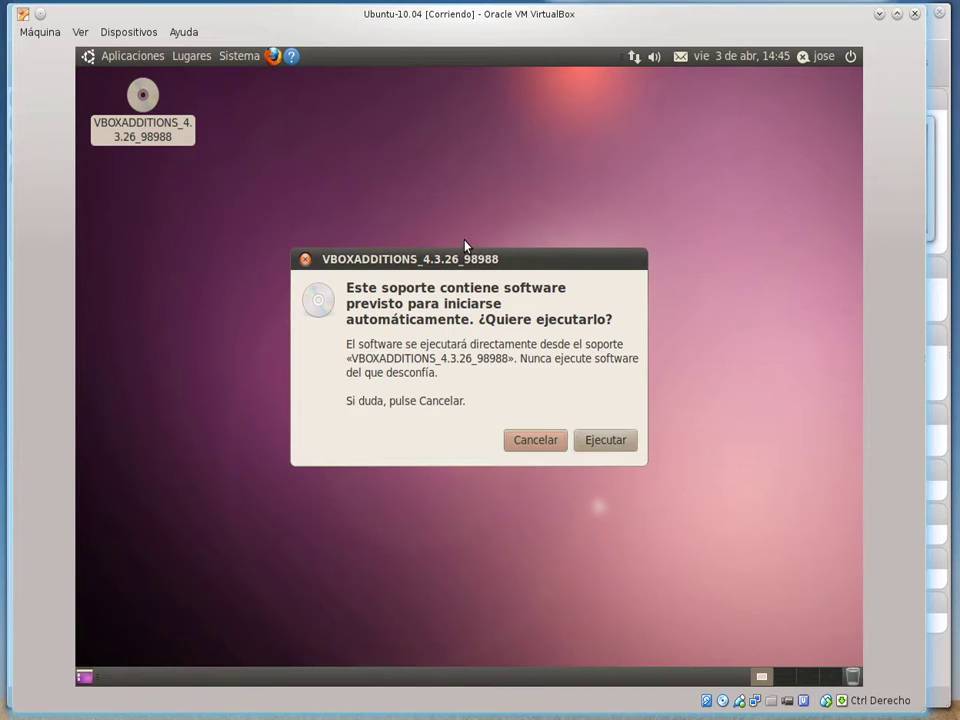
pyautogui.moveTo(467, 270); pyautogui.dragTo(411, 182)
# Run the Guest Additions autorun, authenticate with the administrator password, and close the finished installer.
pyautogui.click(557, 364)
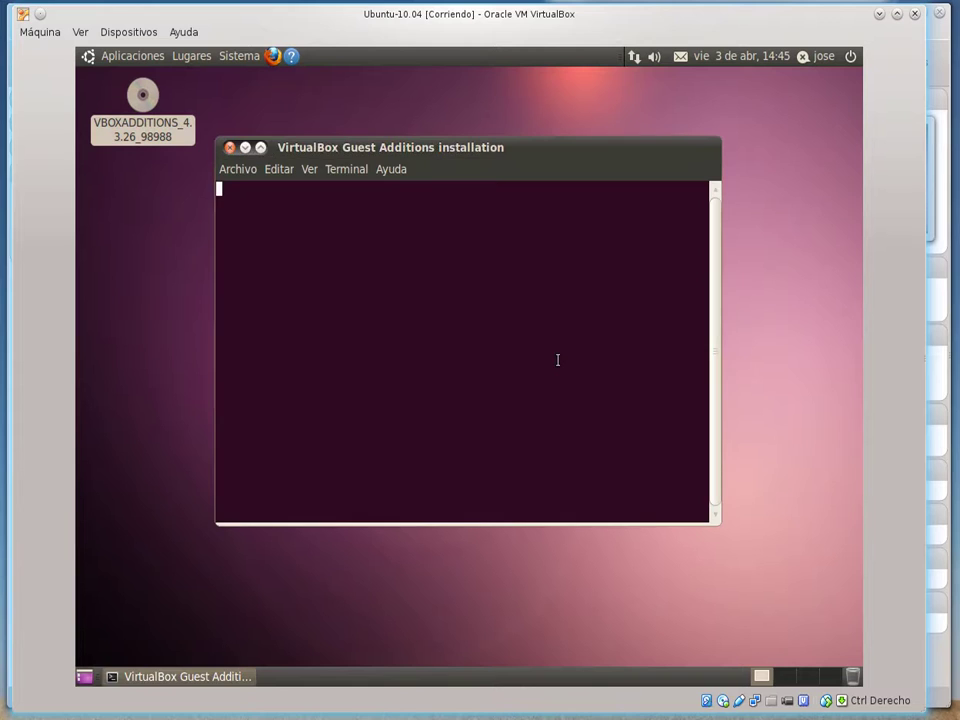
pyautogui.write('******')
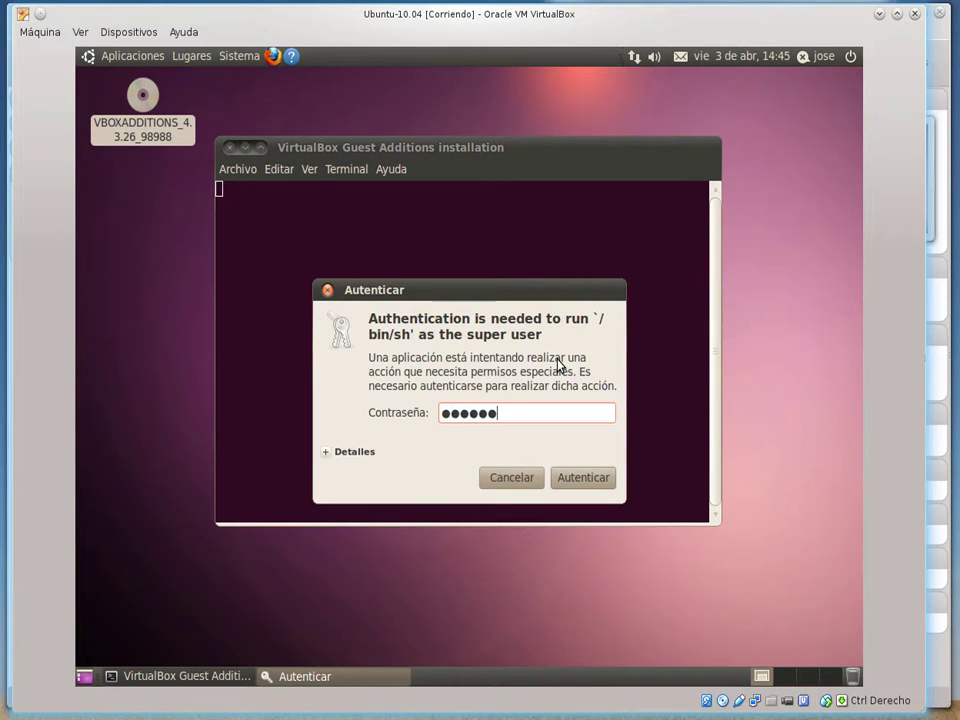
pyautogui.press('Return')
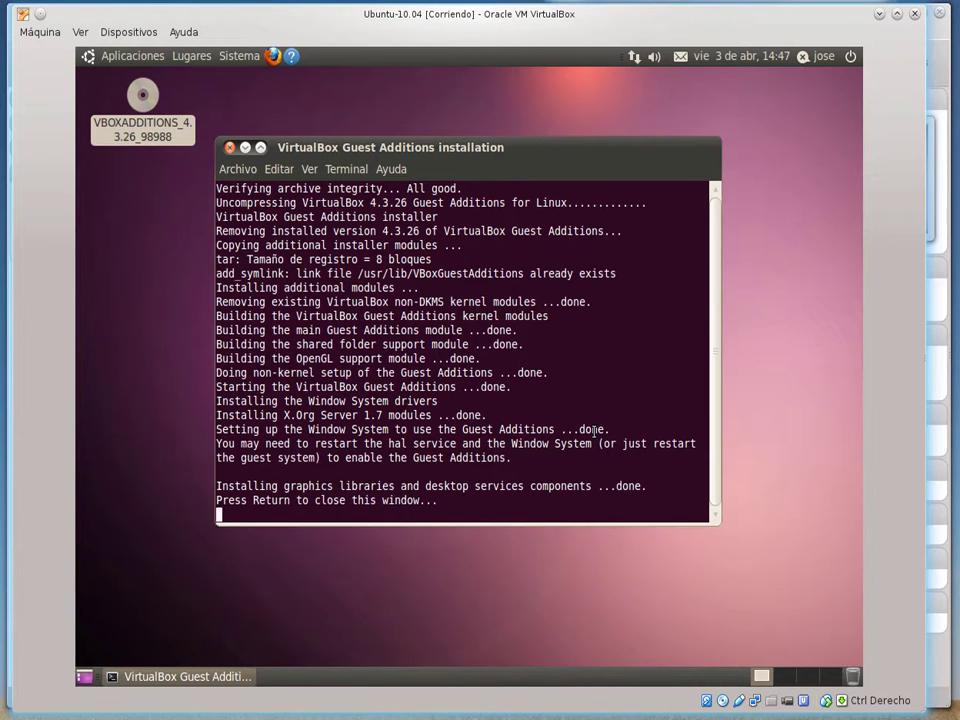
pyautogui.moveTo(431, 143); pyautogui.dragTo(477, 125)
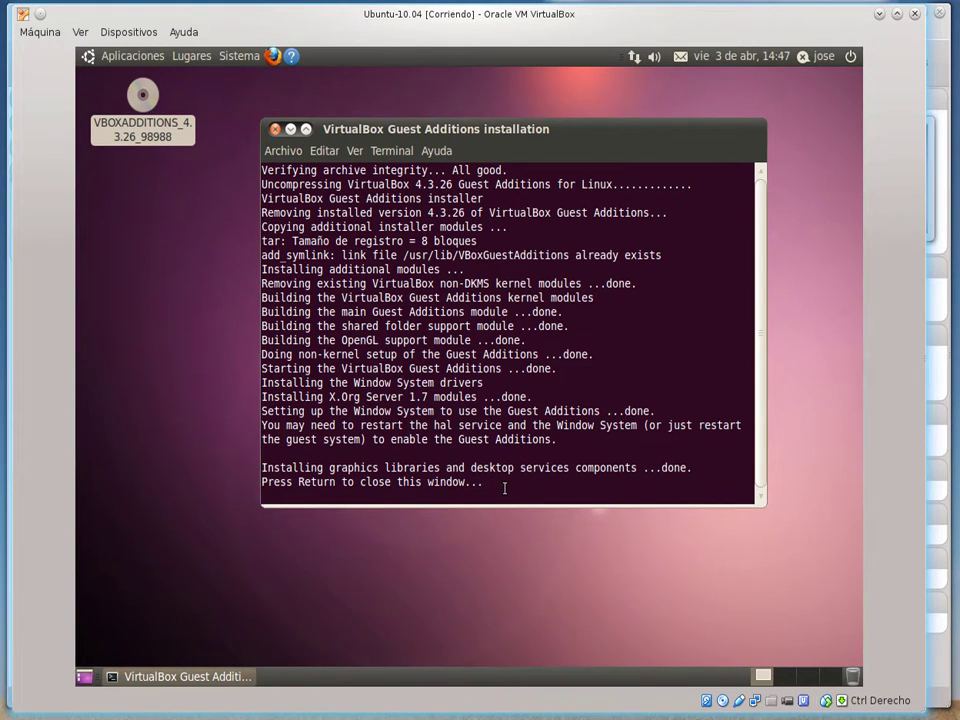
pyautogui.press('Return')
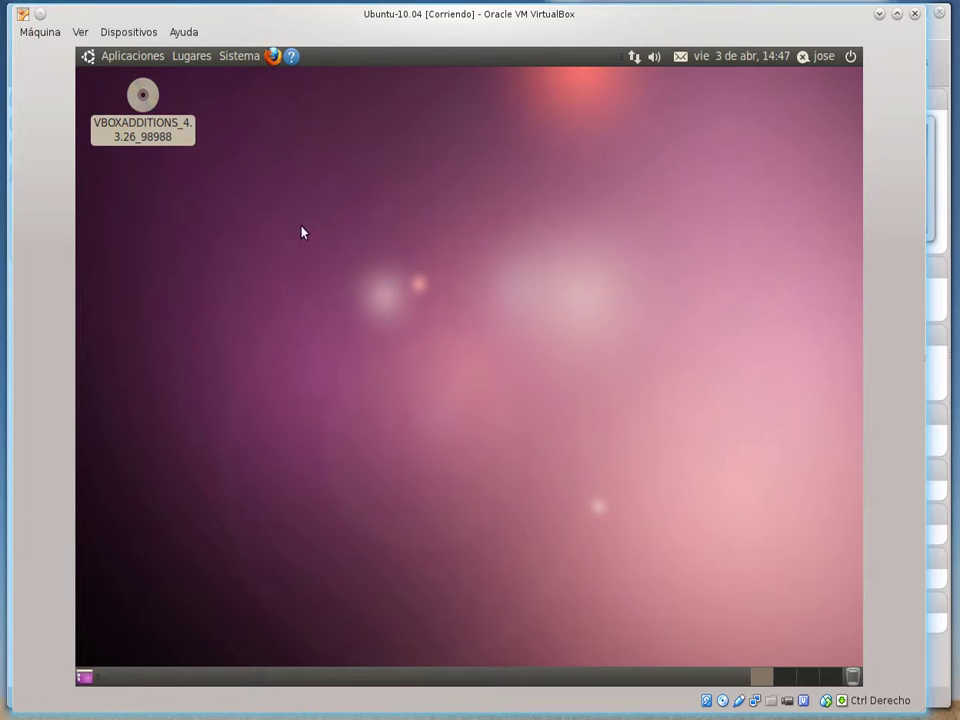
# Restart the Ubuntu guest using Reiniciar... from the panel power menu.
pyautogui.click(851, 60)
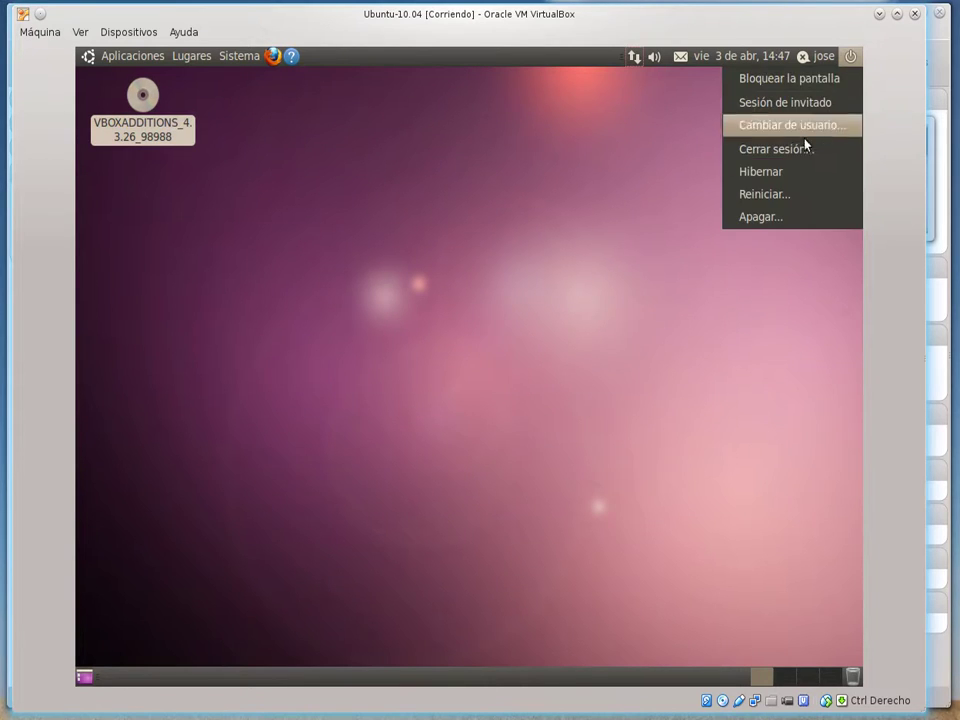
pyautogui.click(791, 191)
pyautogui.click(555, 424)
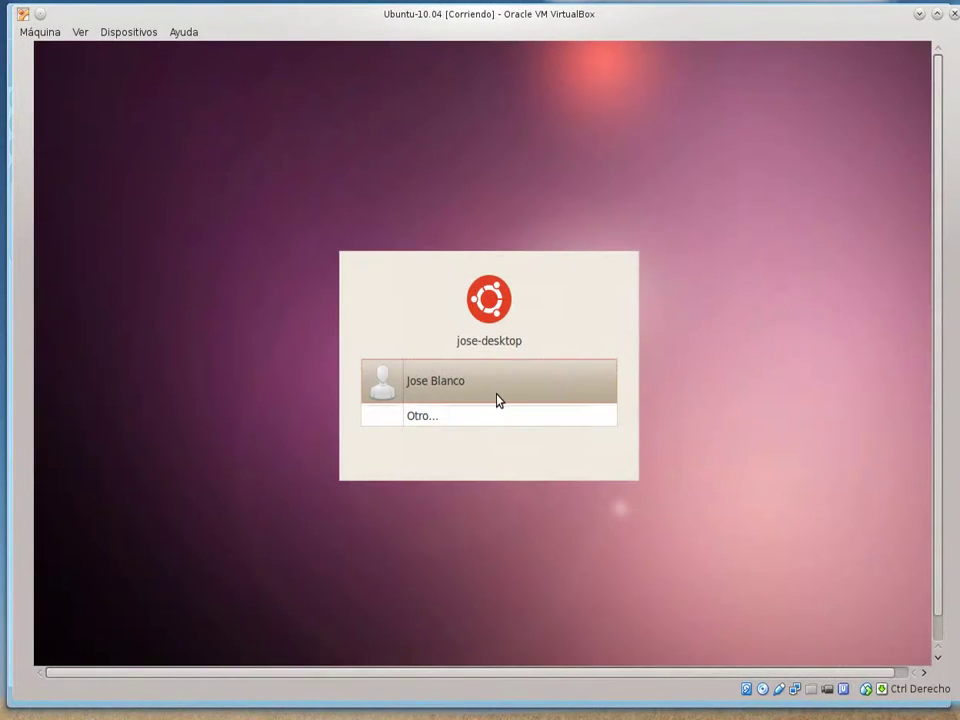
# Log back in by selecting the user account and entering its password.
pyautogui.click(497, 399)
pyautogui.write('••')
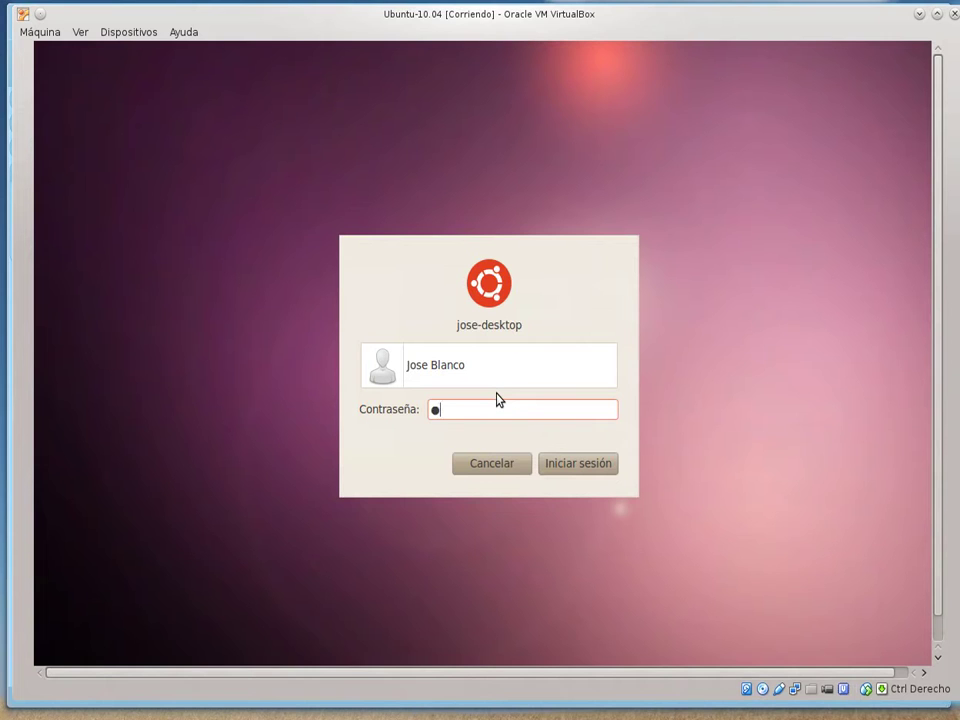
pyautogui.write('••••')
pyautogui.press('Return')
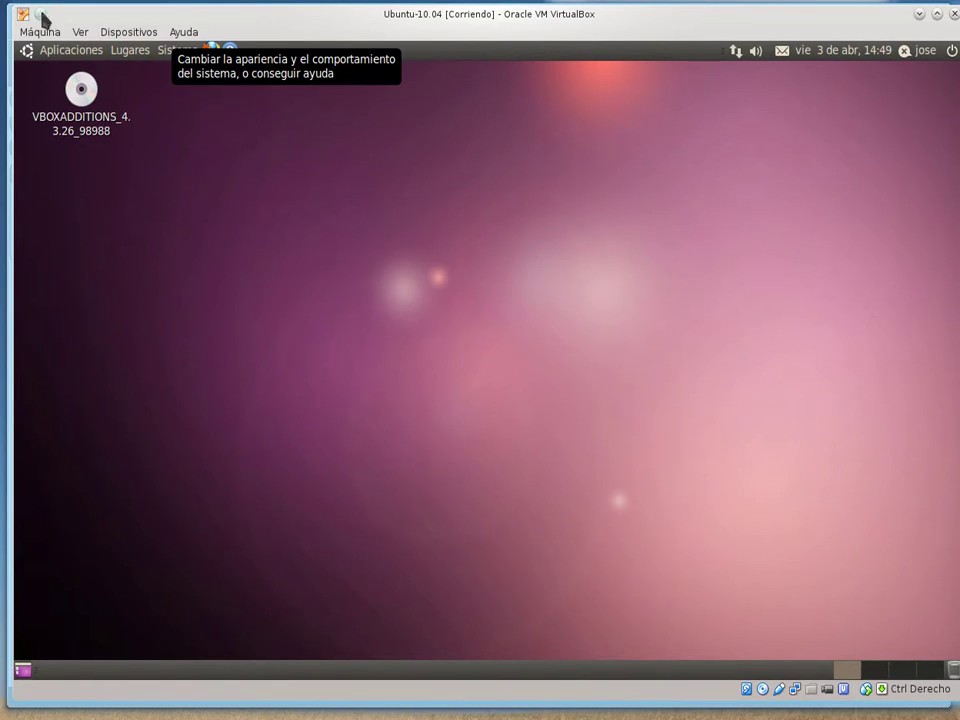
# Cycle to the Manager and back, then stretch the VM window's top edge to nearly full-screen.
pyautogui.hotkey('alt', 'Tab')
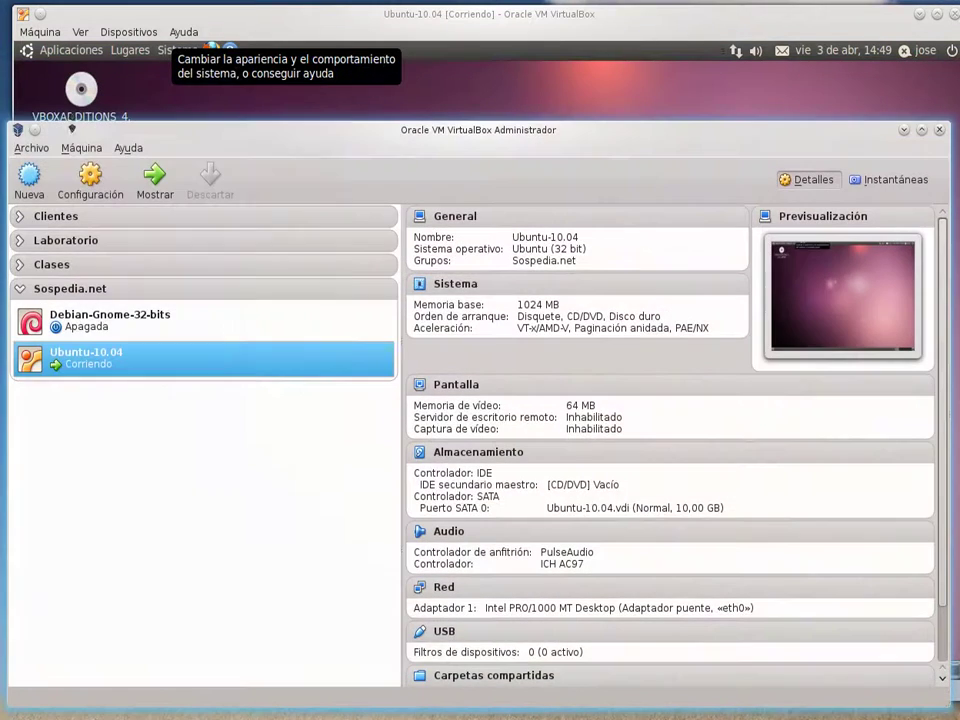
pyautogui.click(185, 87)
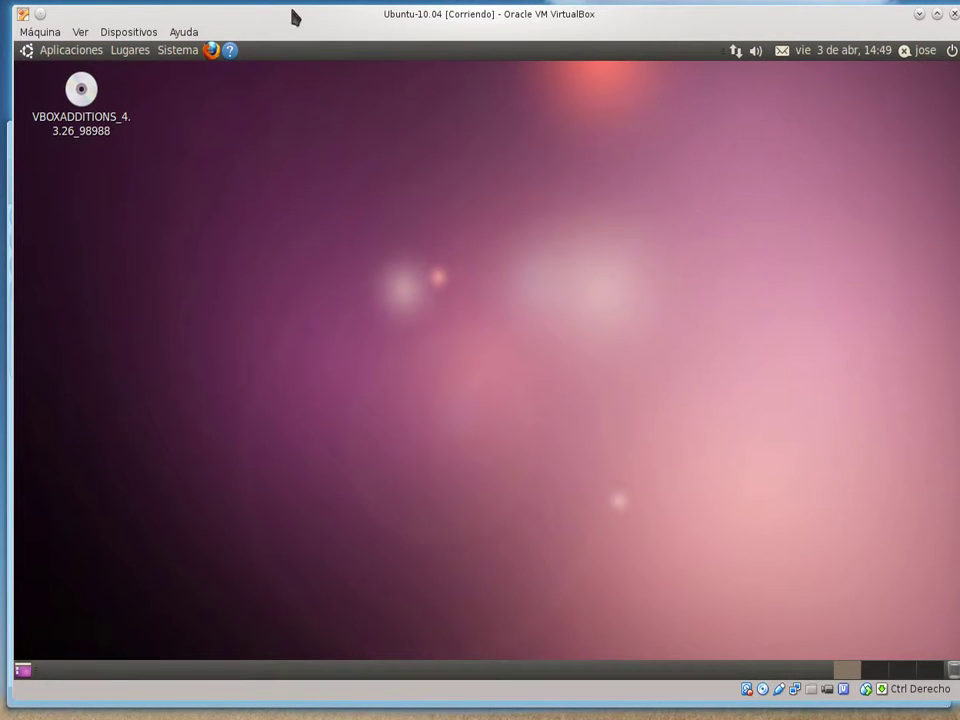
pyautogui.moveTo(292, 13); pyautogui.dragTo(332, 2)
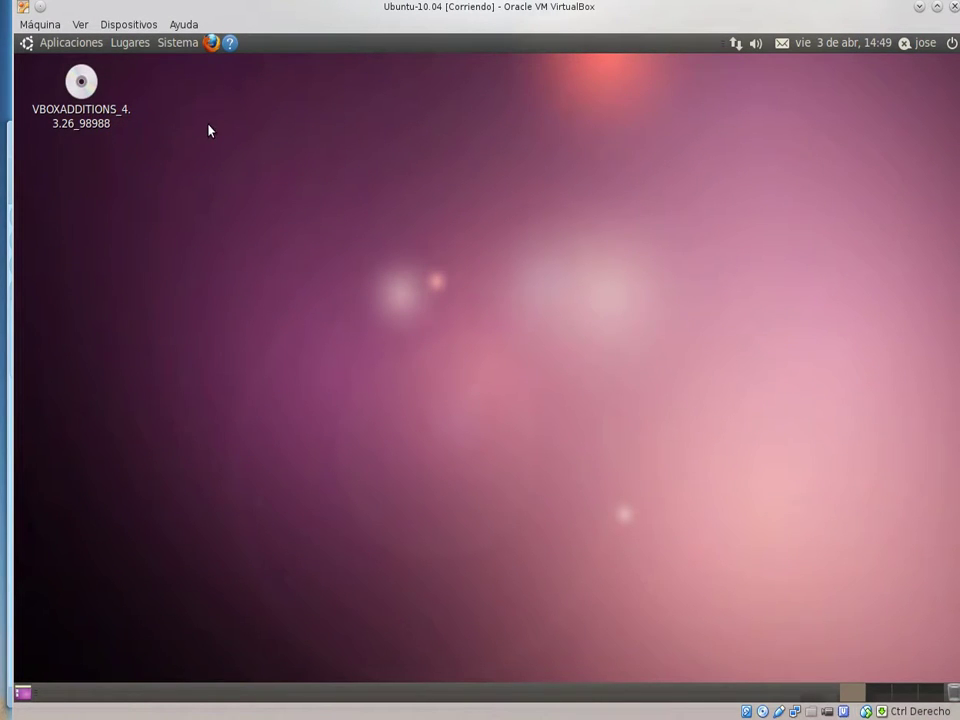
# Launch Terminal from Aplicaciones > Accesorios, enlarge and reposition it, and run ls -l.
pyautogui.click(91, 45)
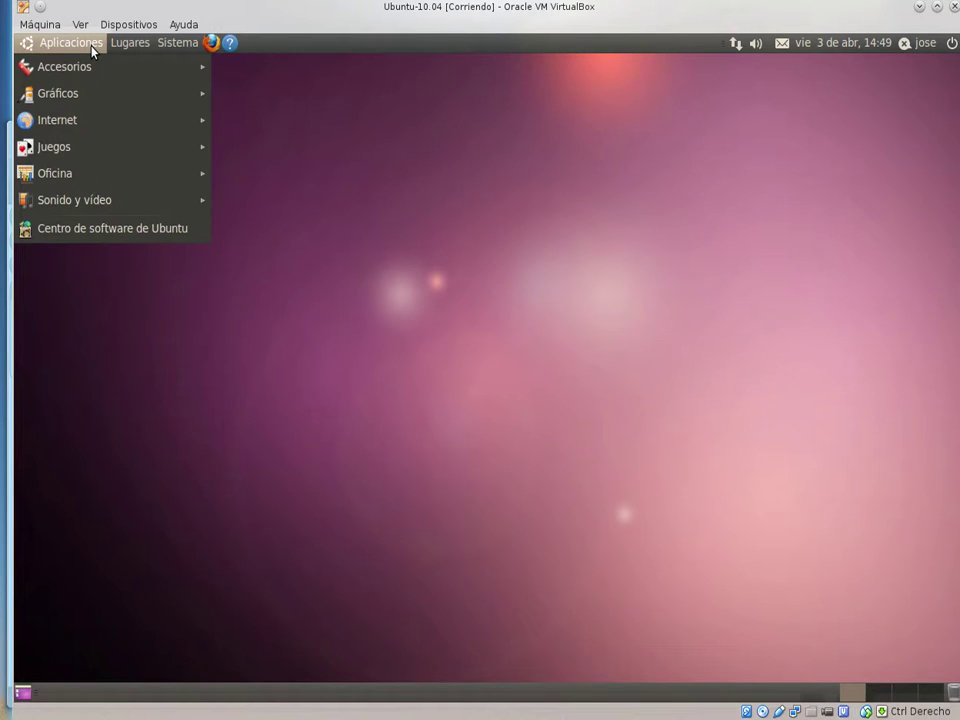
pyautogui.moveTo(91, 60)
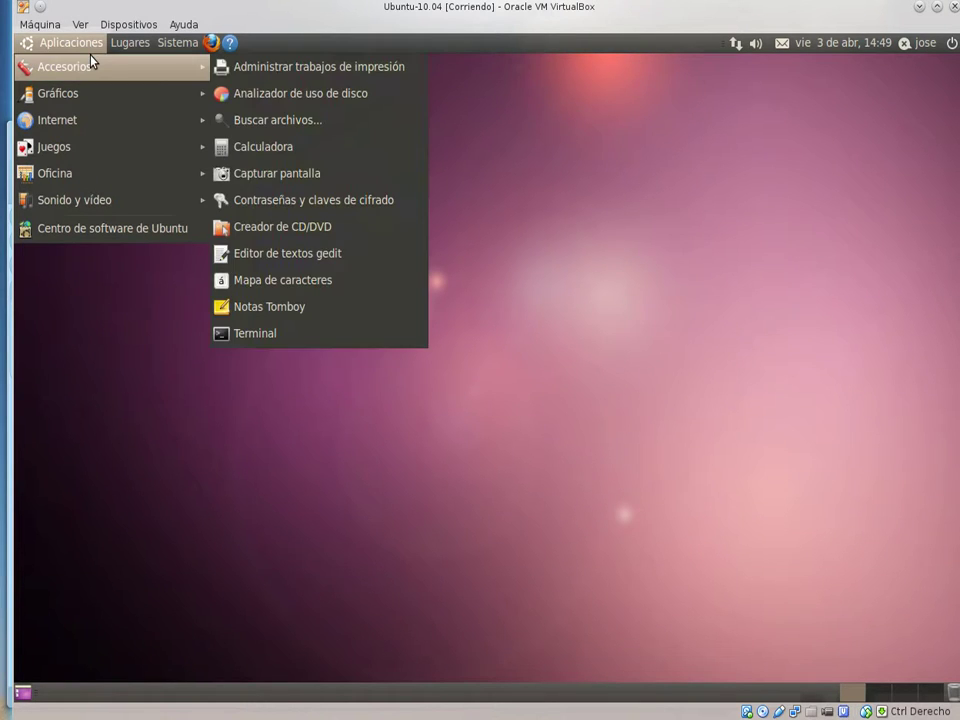
pyautogui.click(304, 334)
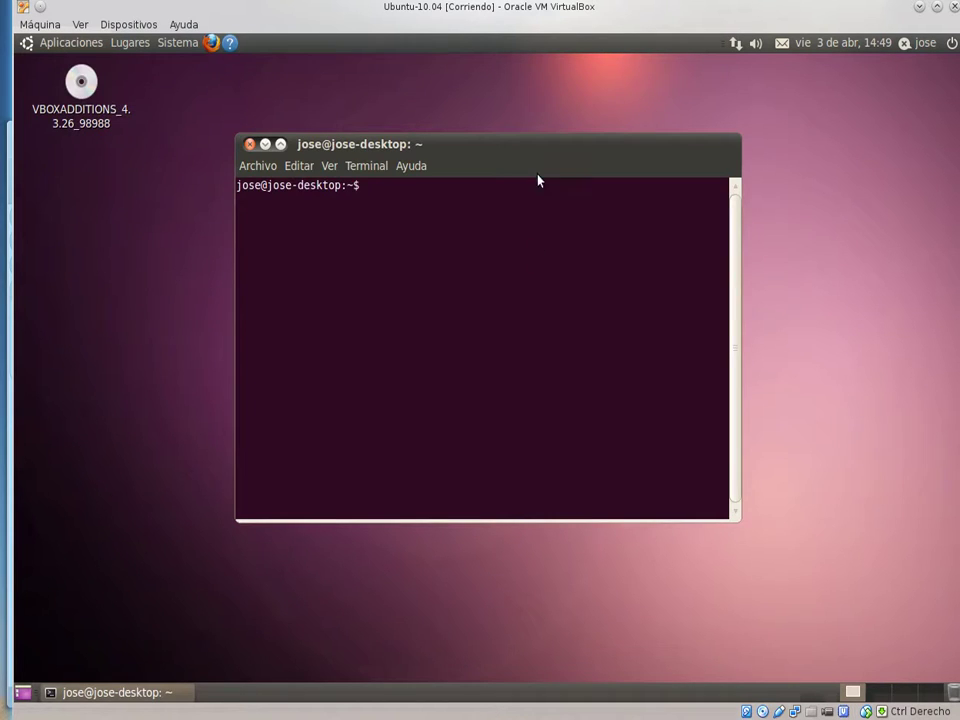
pyautogui.moveTo(739, 519); pyautogui.dragTo(878, 636)
pyautogui.moveTo(470, 145); pyautogui.dragTo(437, 131)
pyautogui.write('ls -l')
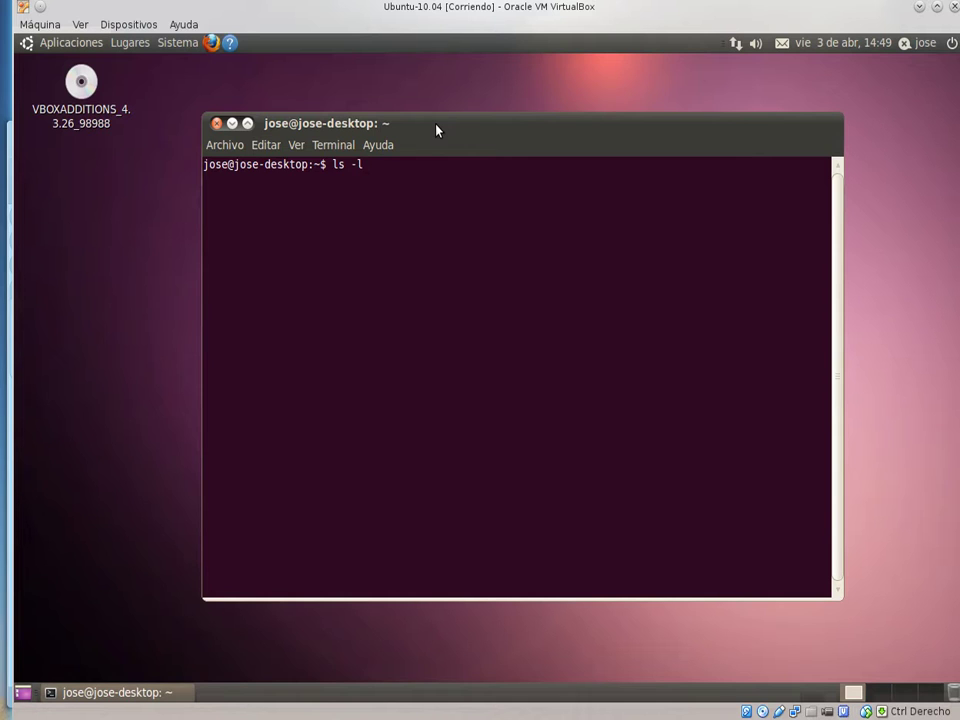
pyautogui.press('Return')
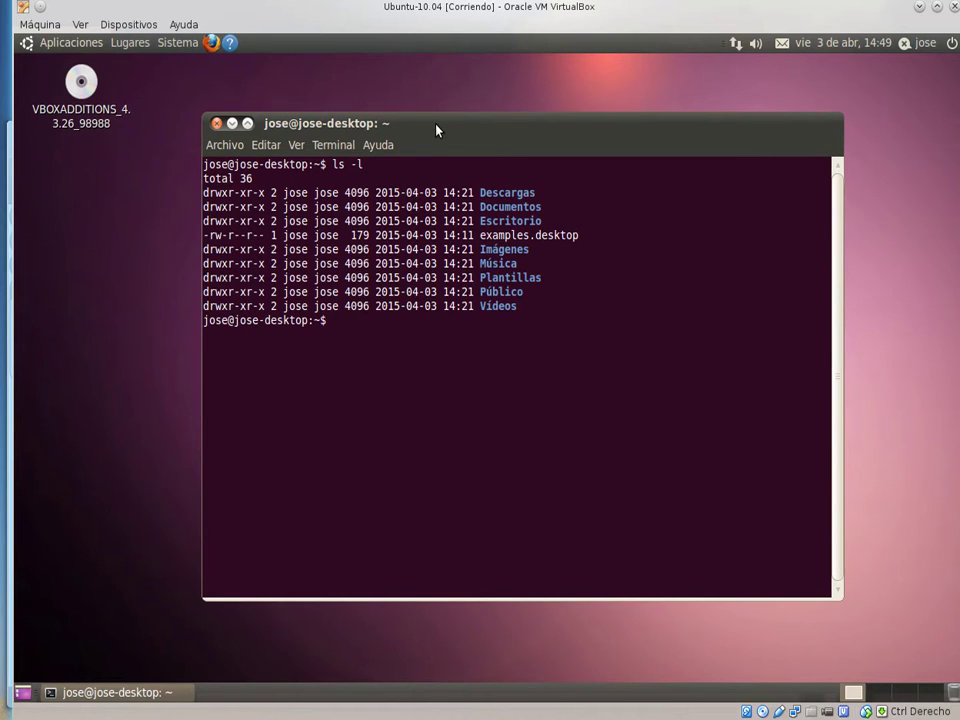